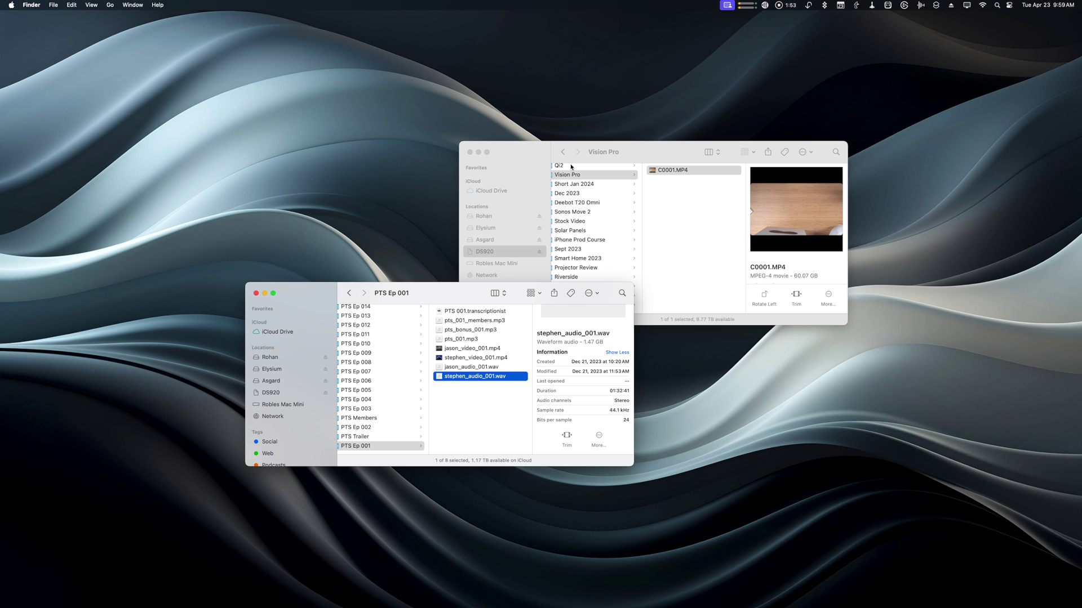
Step: Select C0001.MP4 in the Vision Pro folder and check its 60.07 GB size in the preview
click(715, 231)
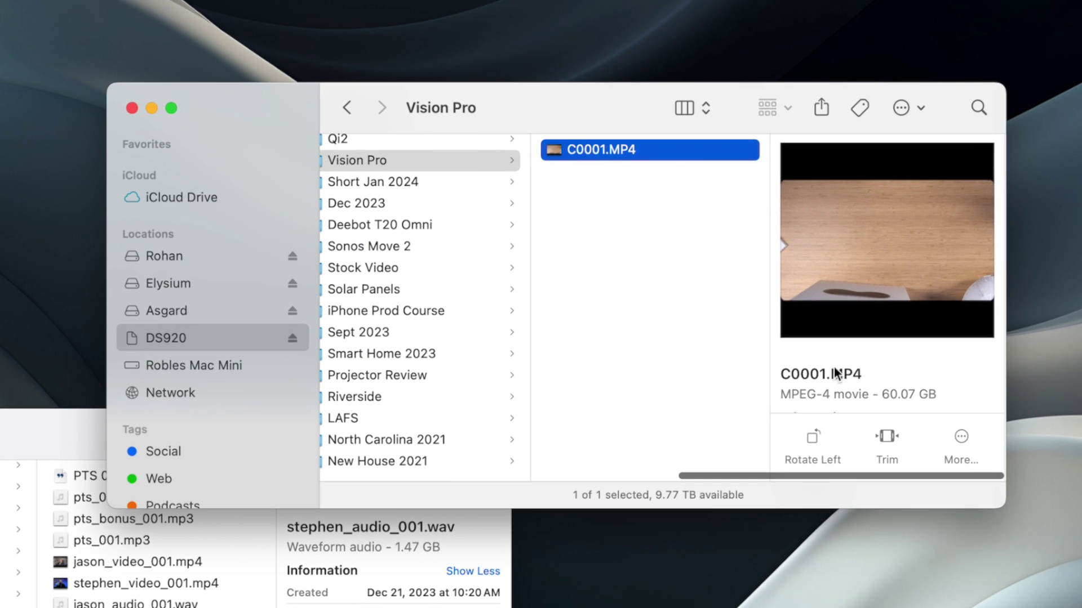
scroll(789, 271, down, 3)
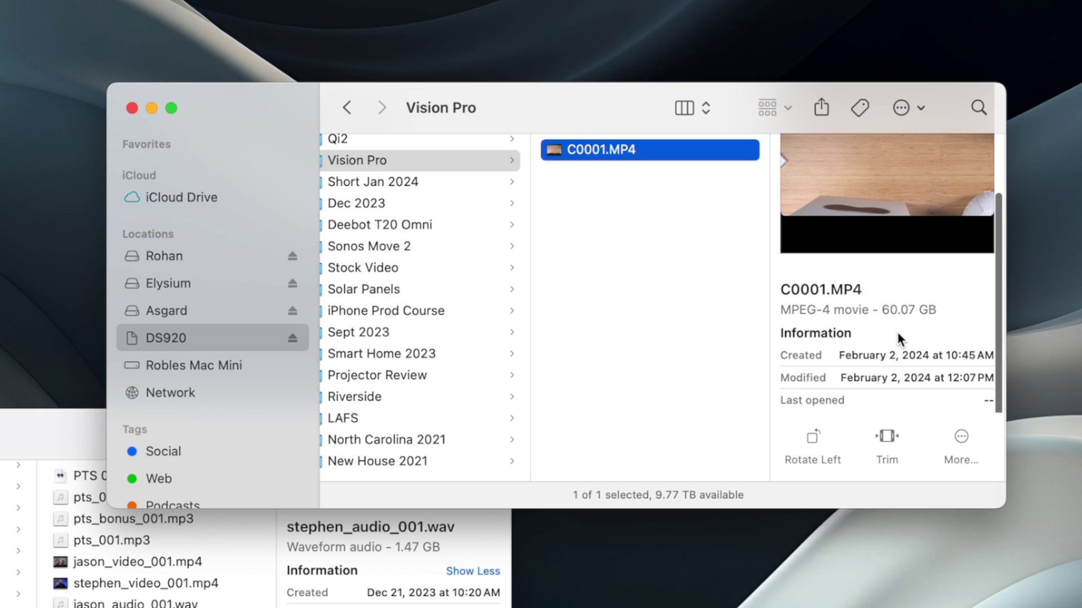
scroll(884, 325, down, 1)
scroll(885, 323, up, 1)
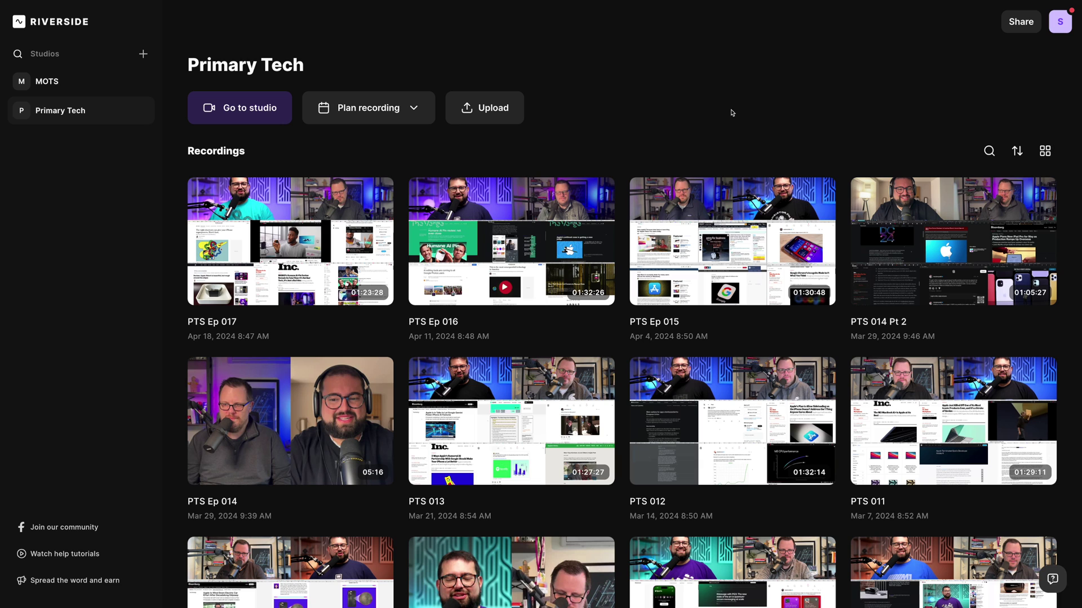
Step: Join the Primary Tech studio as host and check the guest invite link
click(261, 122)
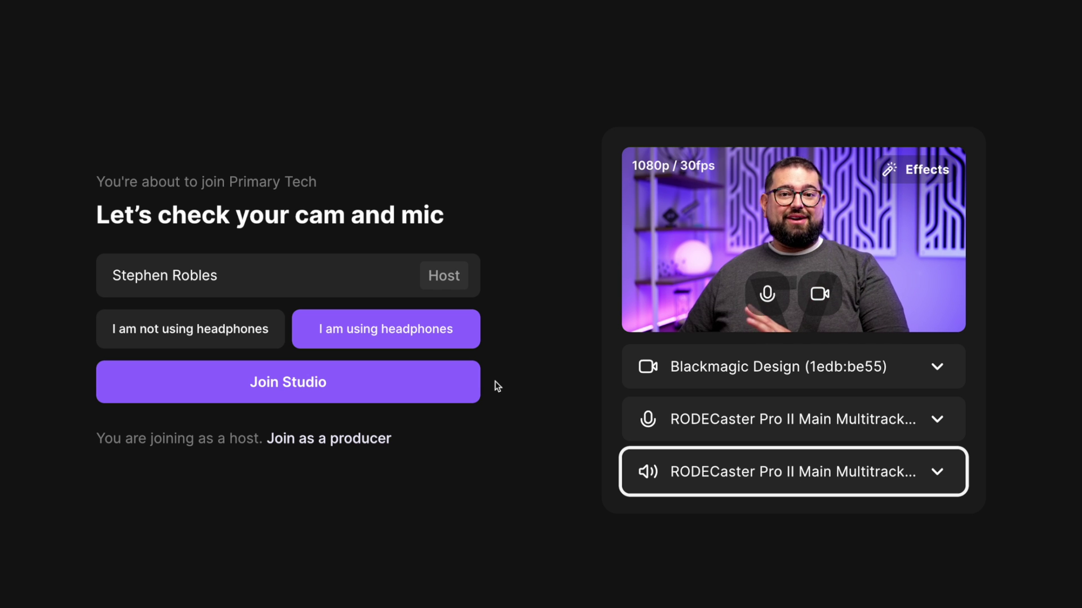
click(264, 371)
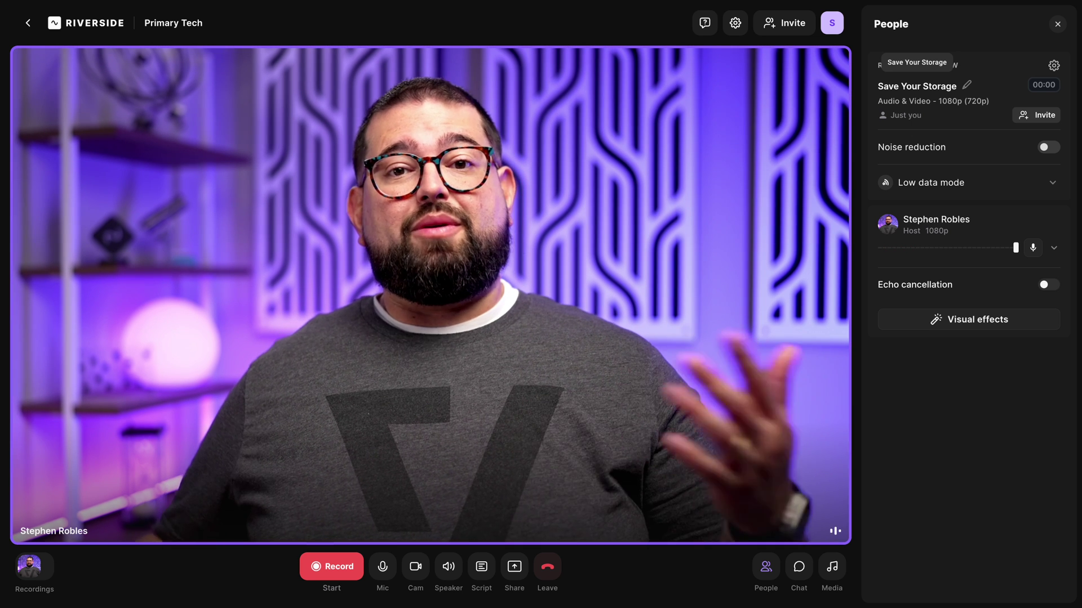
click(791, 27)
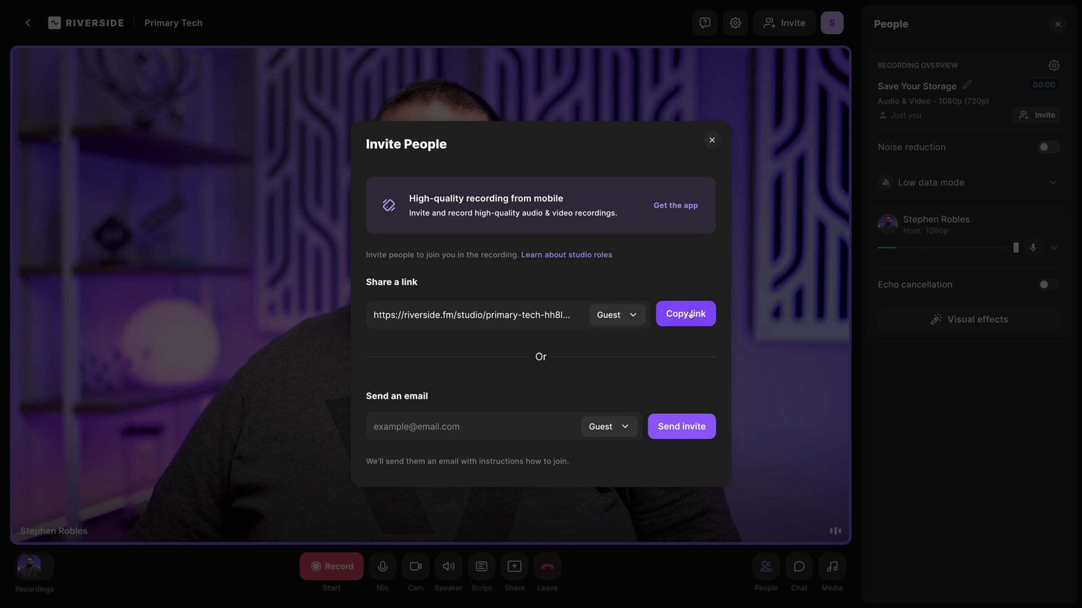
click(711, 142)
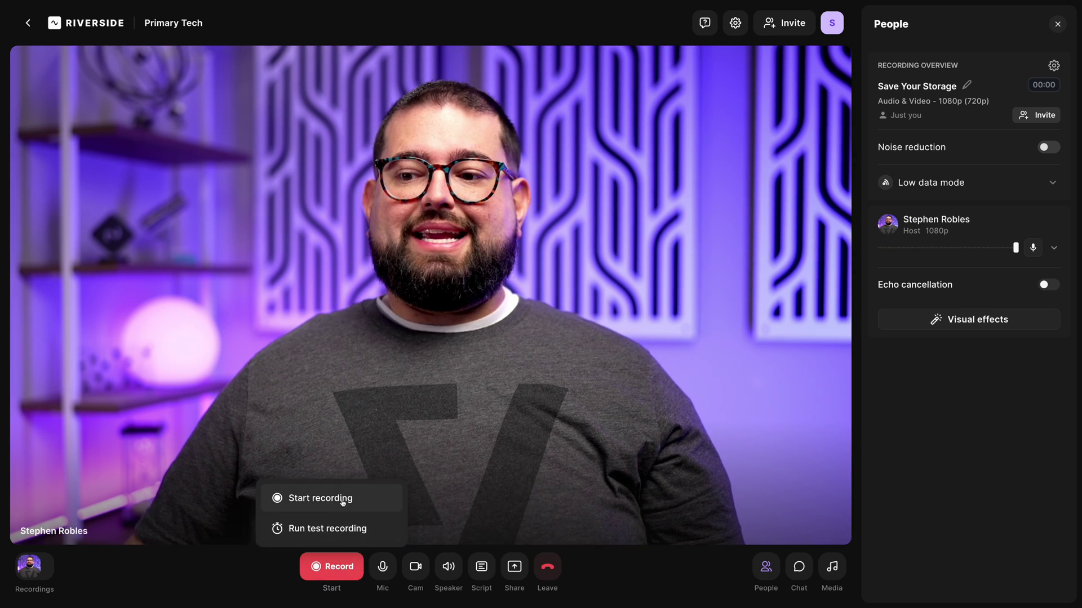
Step: Start recording the Save Your Storage session
click(342, 498)
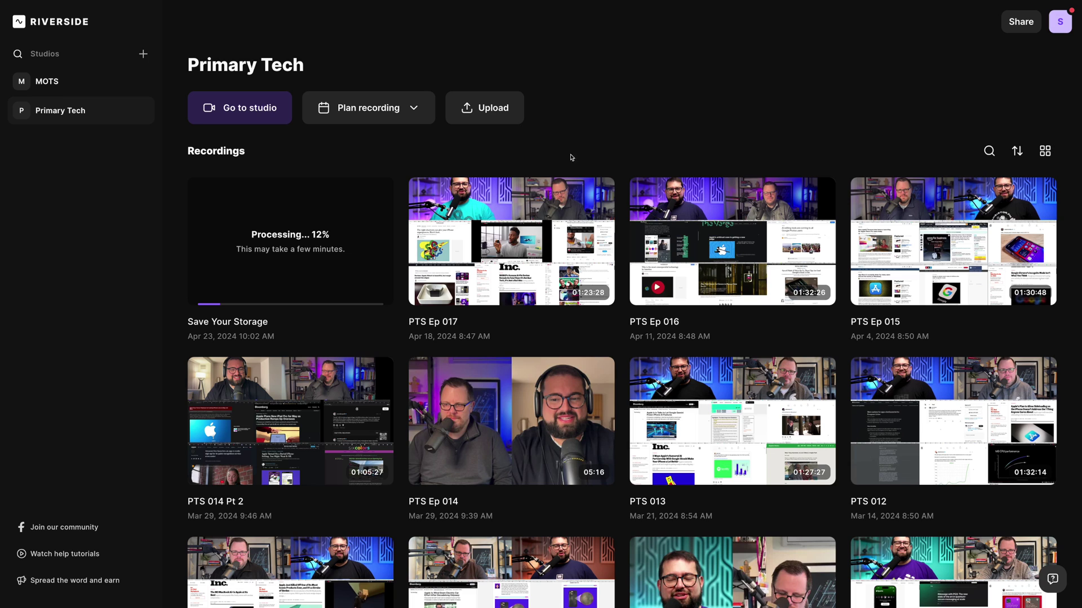
Step: Open PTS Ep 017, dismiss the Hot tip, and read the AI show notes down to Recording files
click(530, 220)
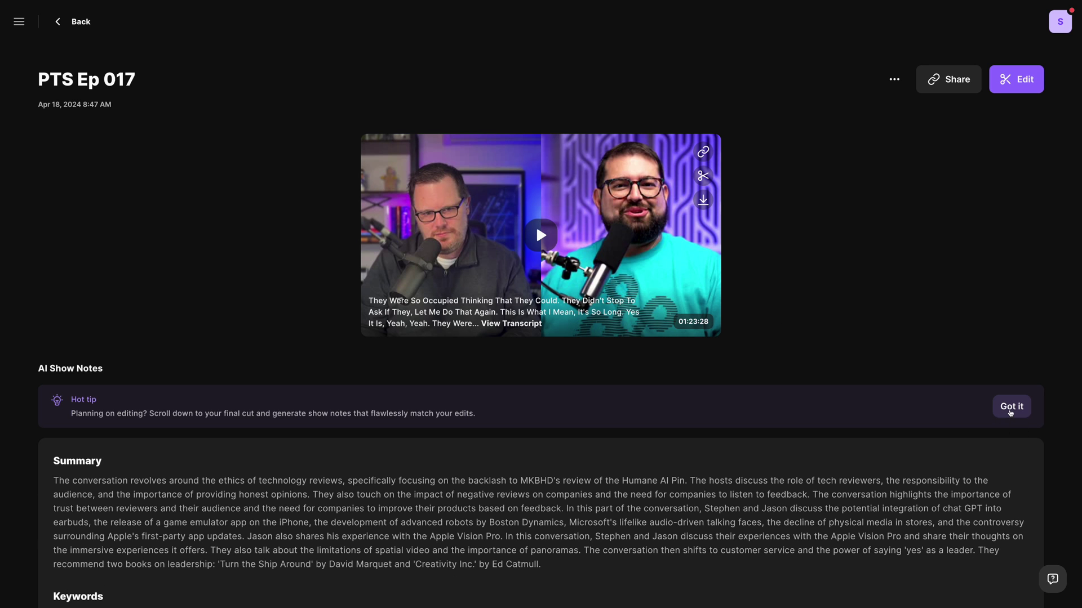
click(1010, 413)
scroll(723, 440, down, 5)
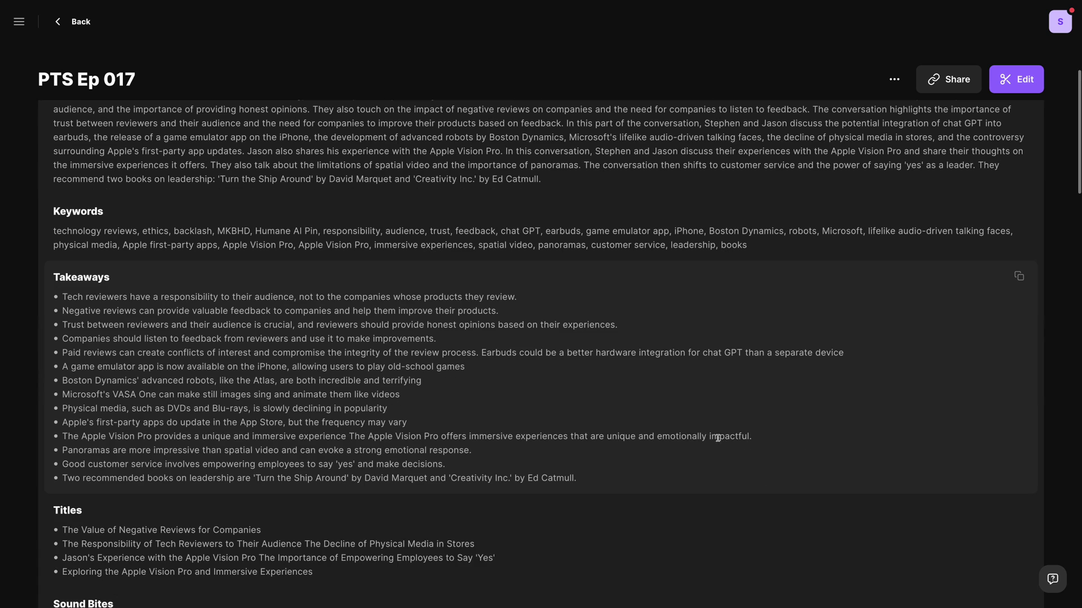
scroll(484, 315, up, 1)
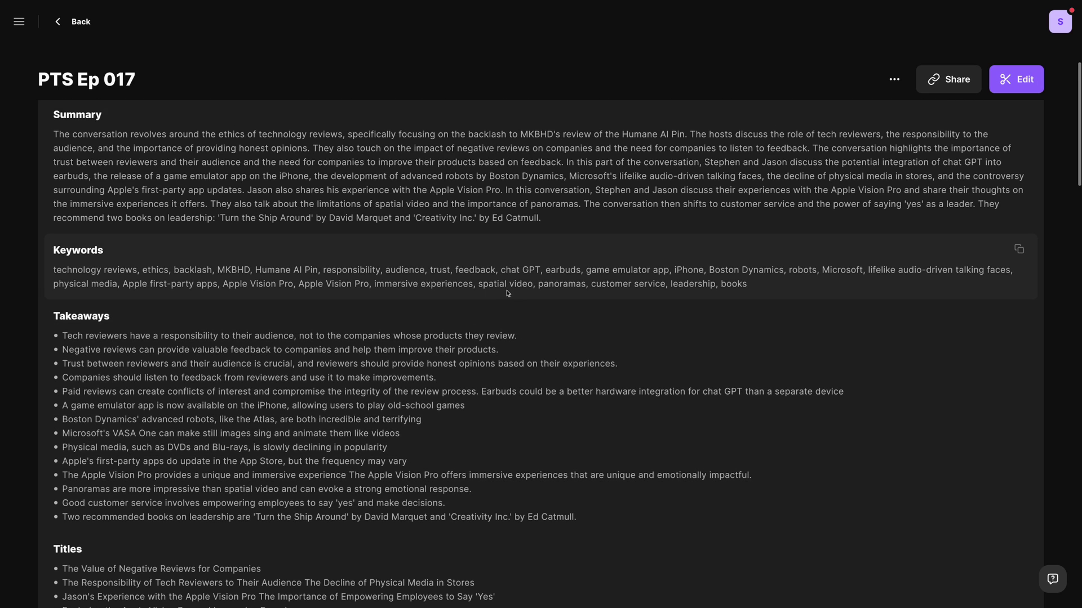
scroll(507, 282, down, 11)
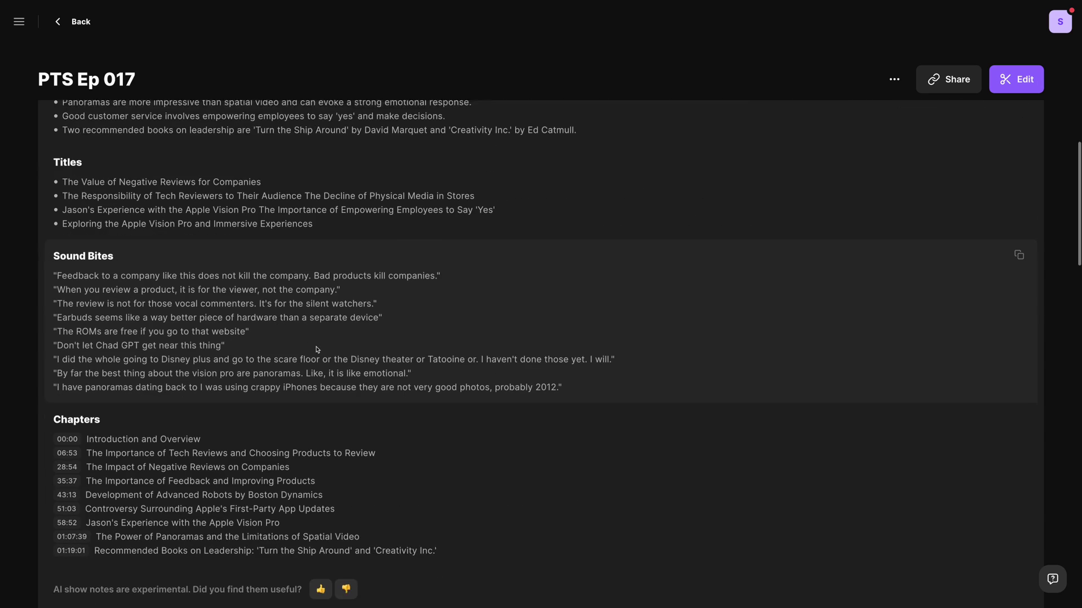
scroll(273, 394, down, 2)
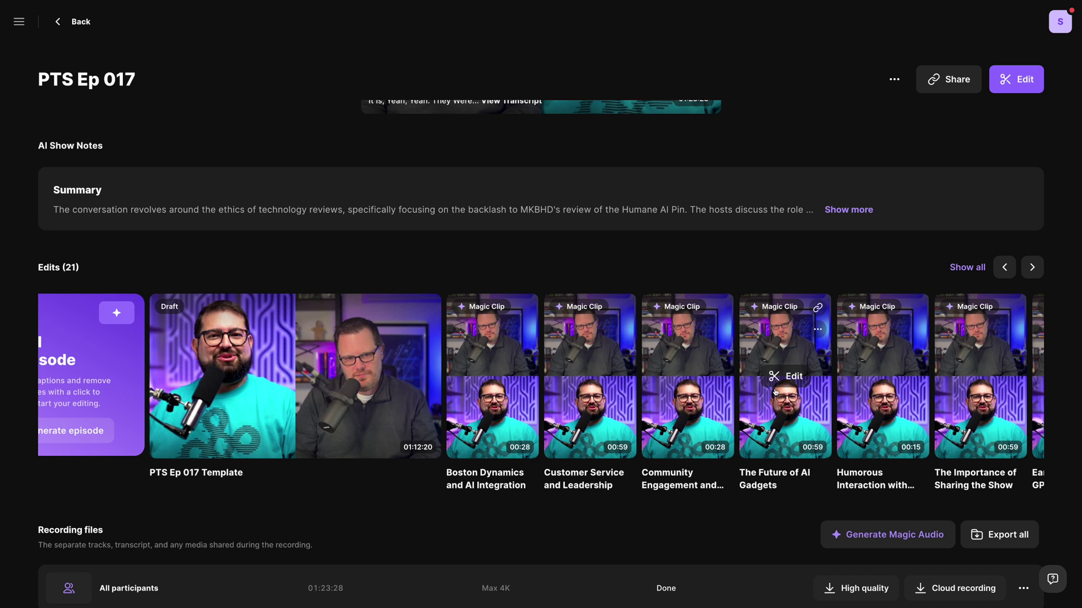
scroll(714, 391, down, 9)
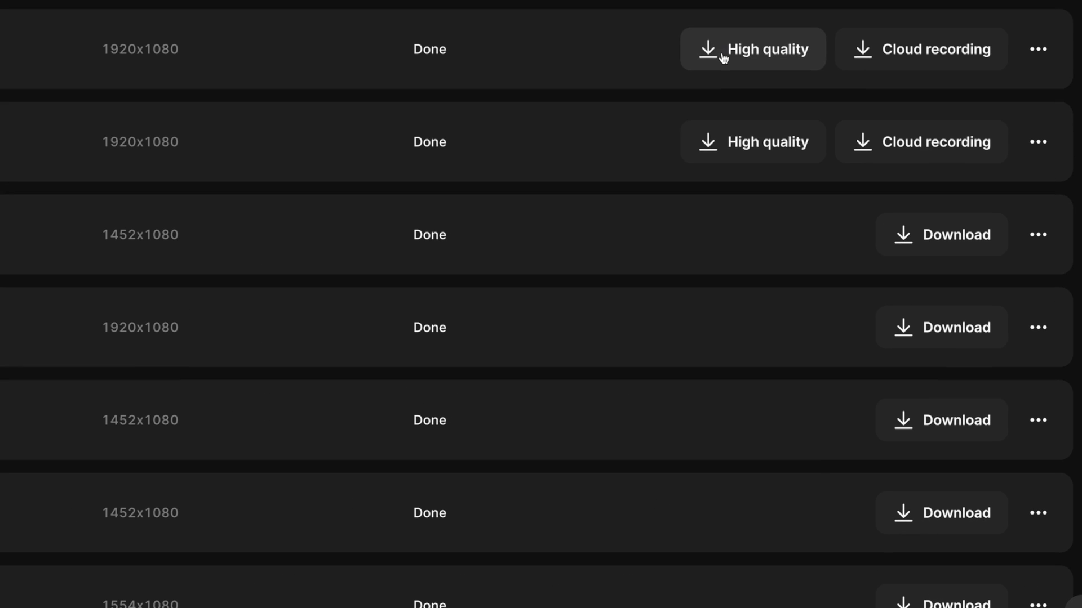
Step: Save both hosts' raw video tracks and one host's raw WAV audio to Downloads
click(834, 249)
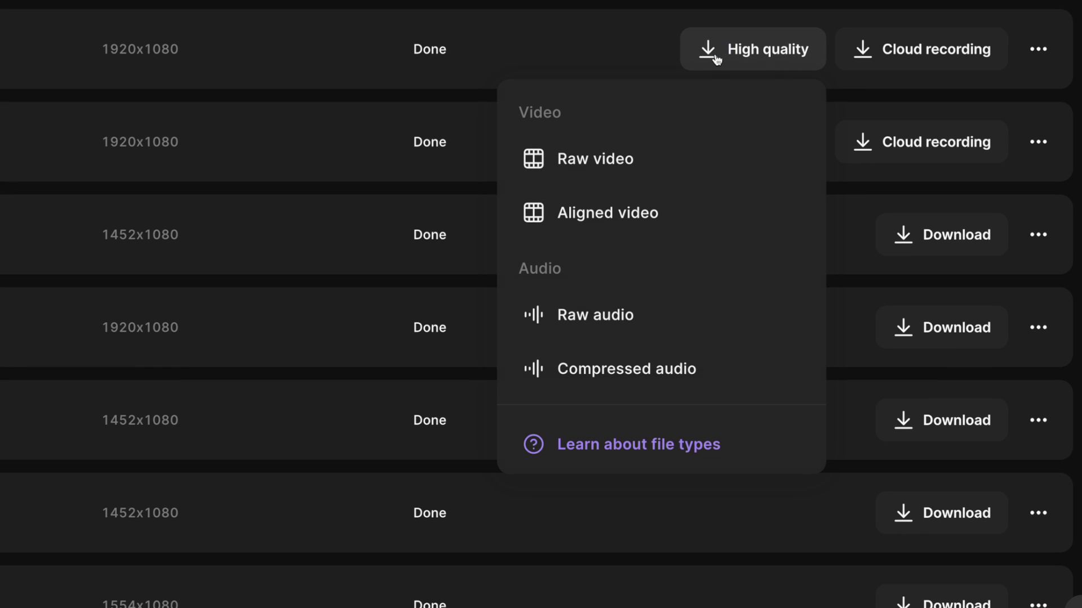
click(604, 161)
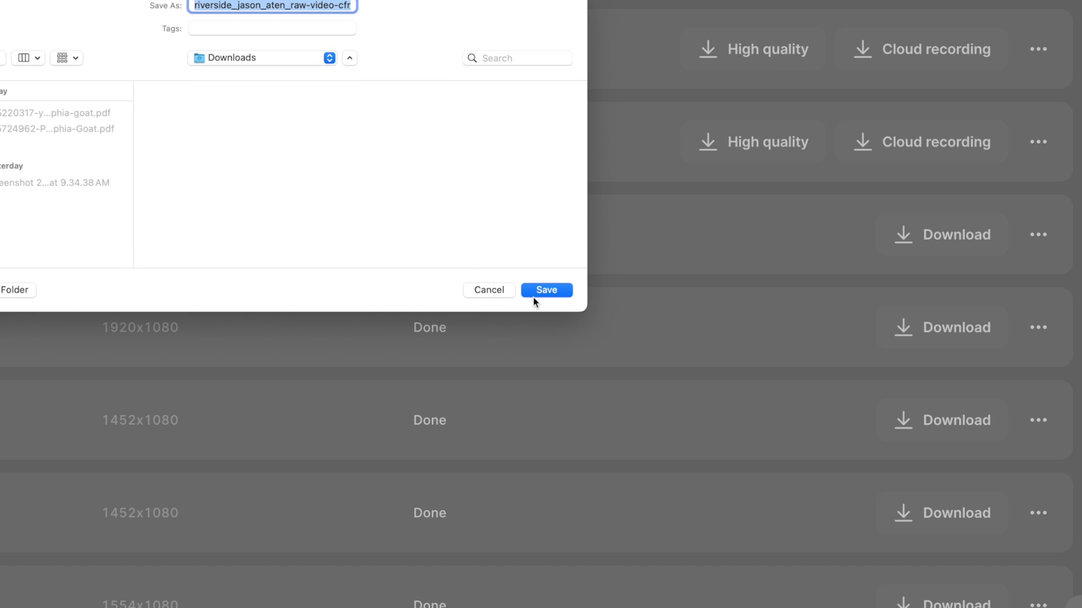
click(534, 296)
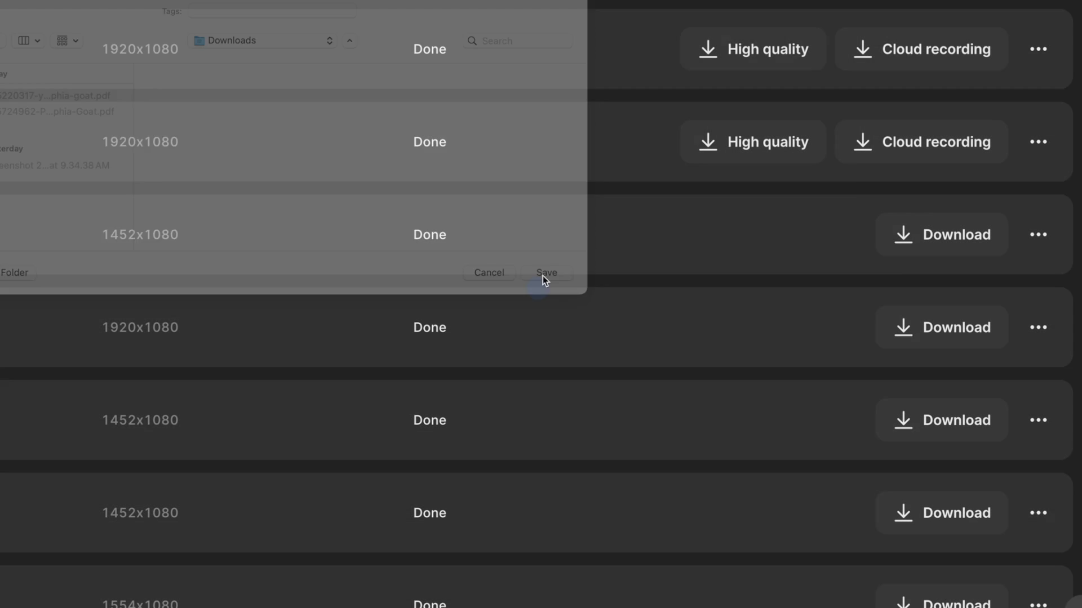
click(728, 141)
click(743, 45)
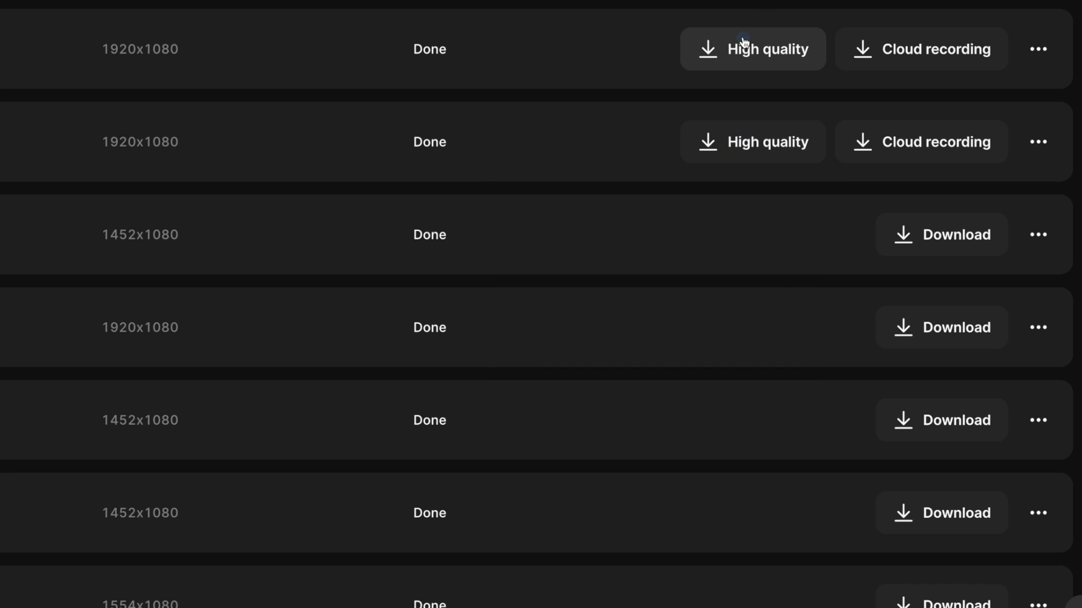
click(744, 45)
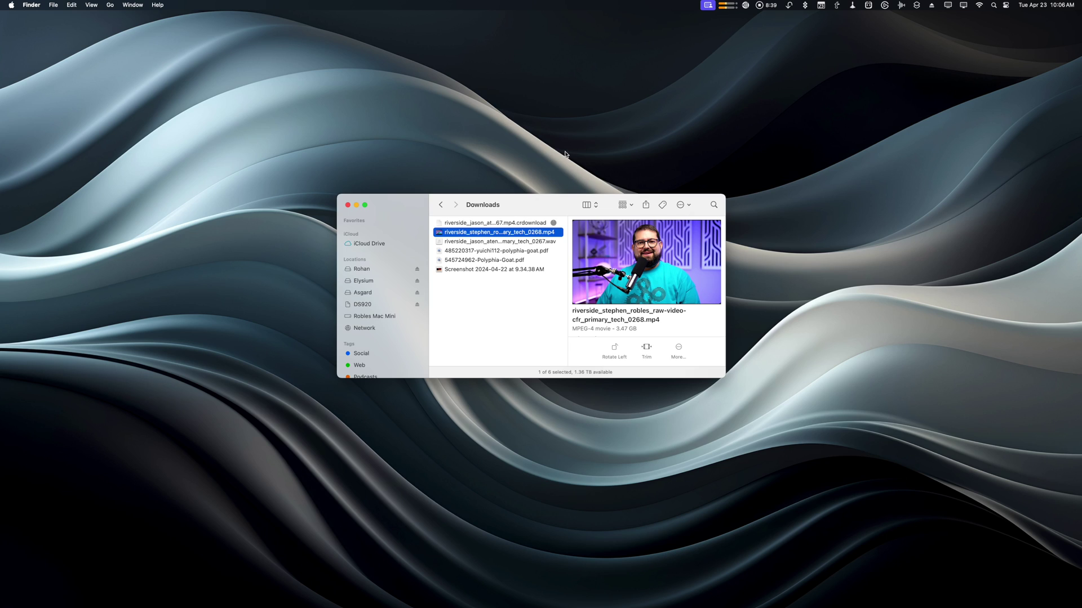
Step: Quick Look the raw MP4 and the 1:23:28 WAV, jumping playback to about 14 minutes
key(space)
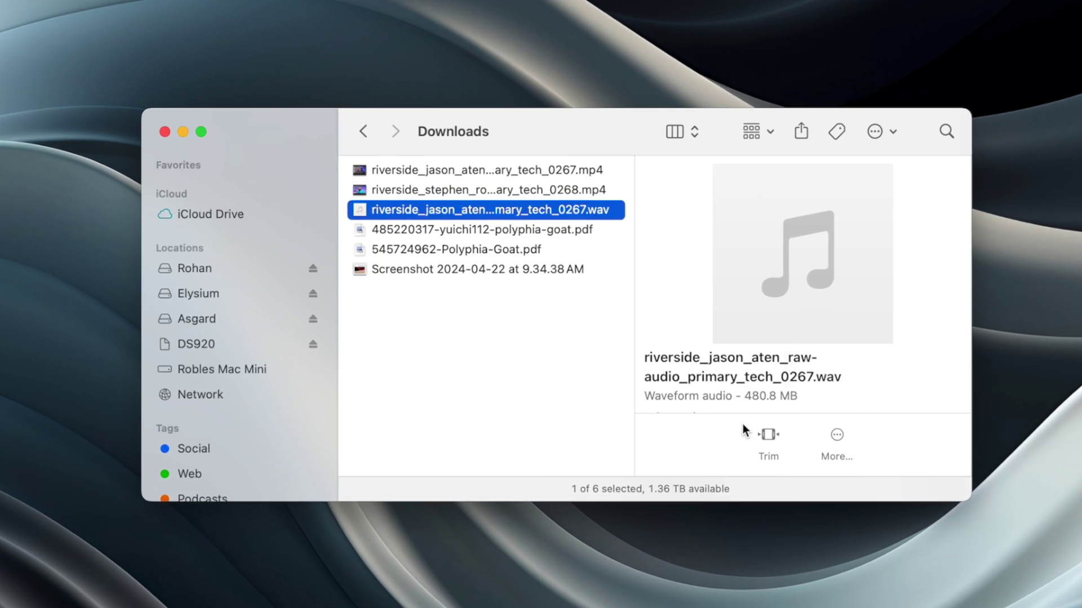
key(space)
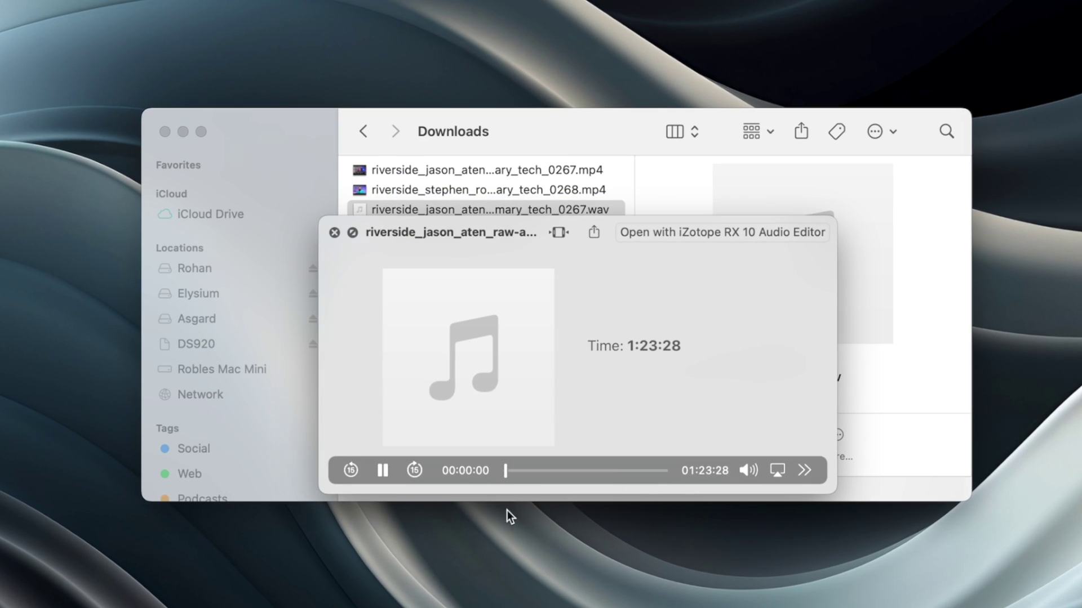
click(532, 471)
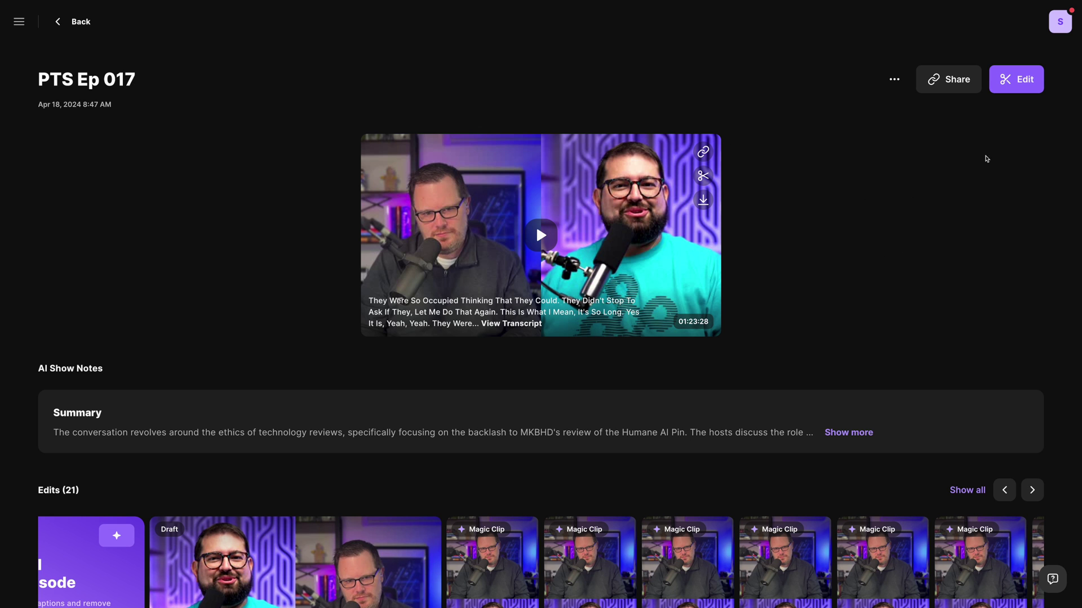
Step: Start a new edit of PTS Ep 017 and delete the Godzilla passage ending at Apple Books
click(1032, 85)
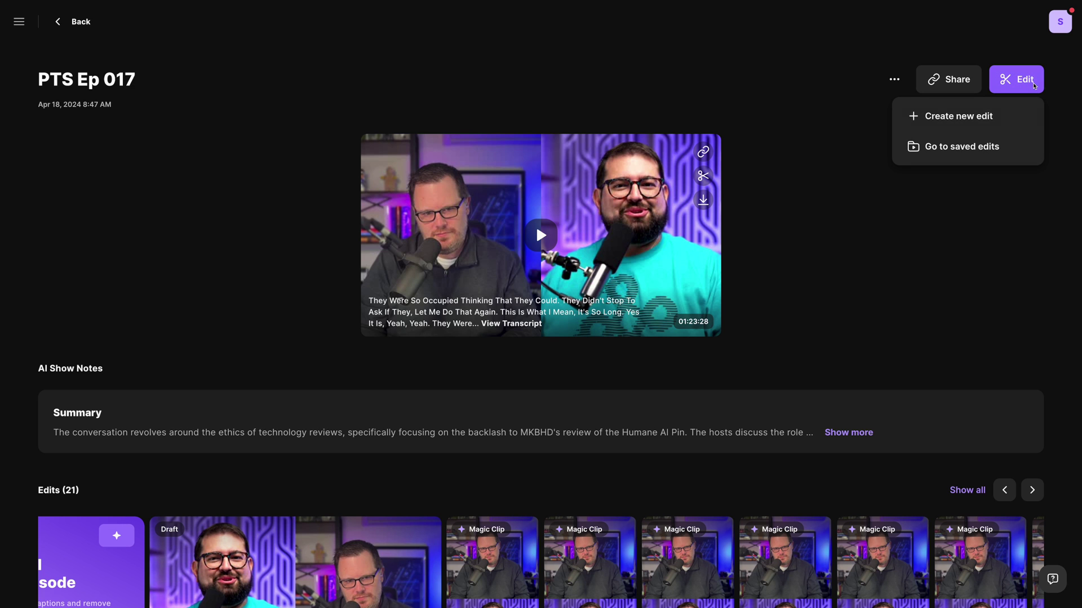
click(995, 119)
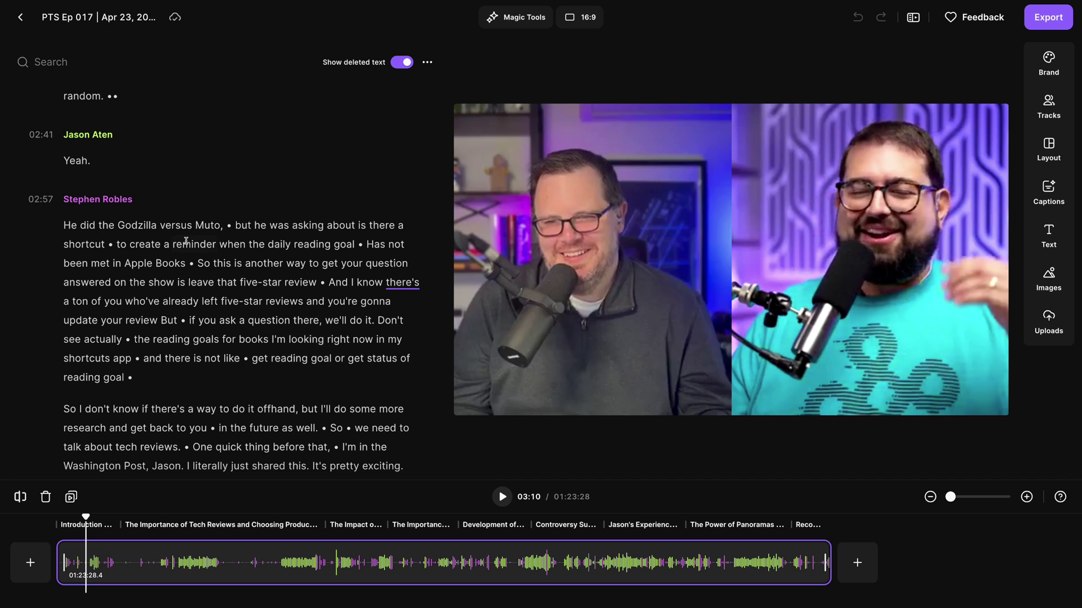
scroll(169, 248, down, 1)
drag(67, 198, 165, 236)
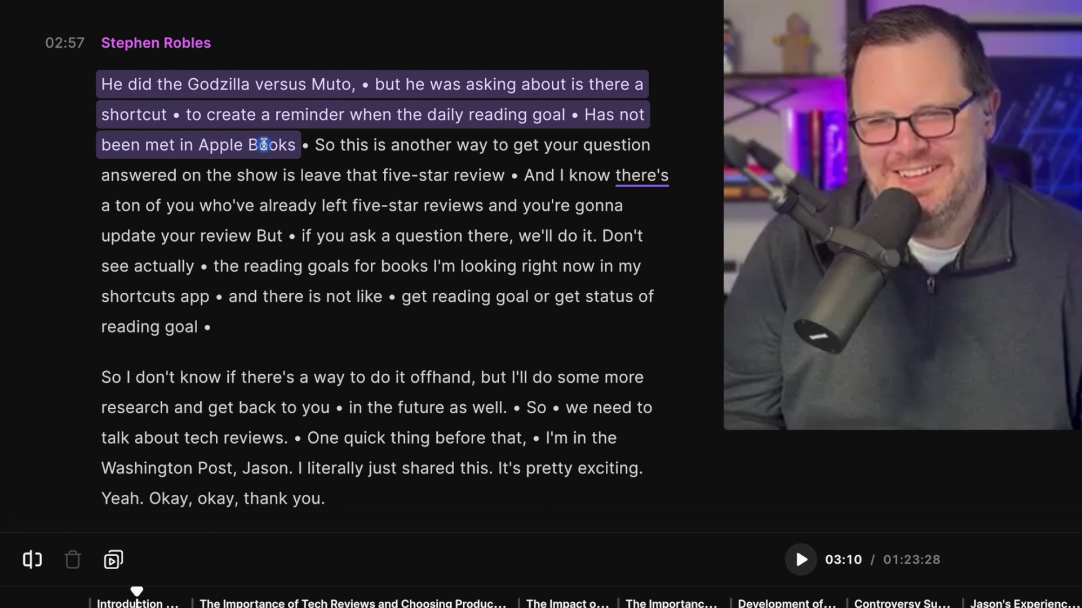
drag(263, 144, 292, 141)
click(212, 59)
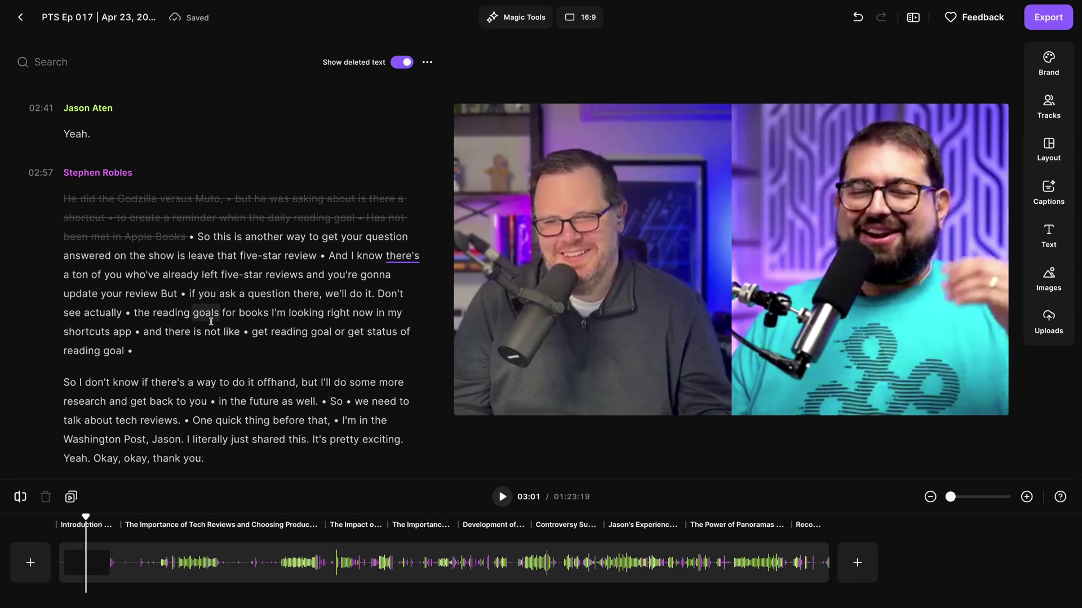
Step: Delete the 'So I don't know…get back to you' sentence from the transcript
scroll(209, 283, down, 1)
drag(62, 323, 194, 332)
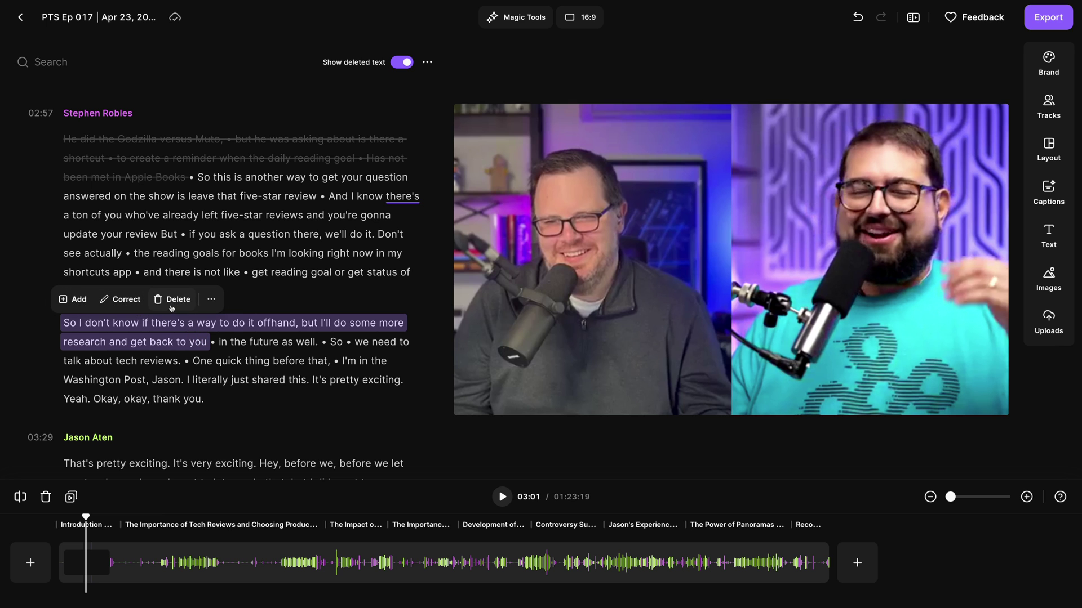
click(170, 305)
click(103, 67)
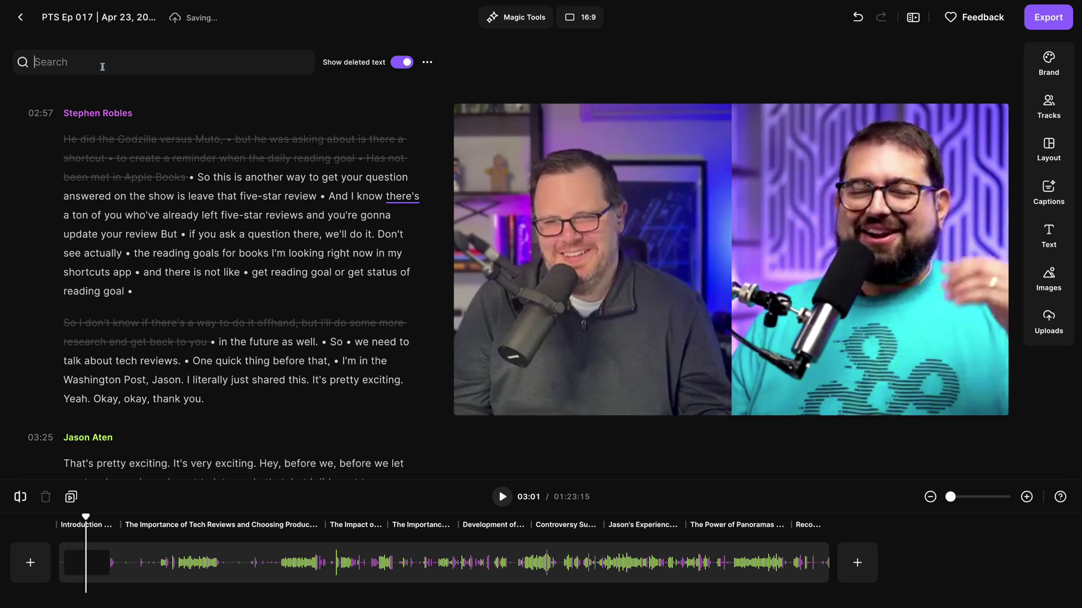
text(humane)
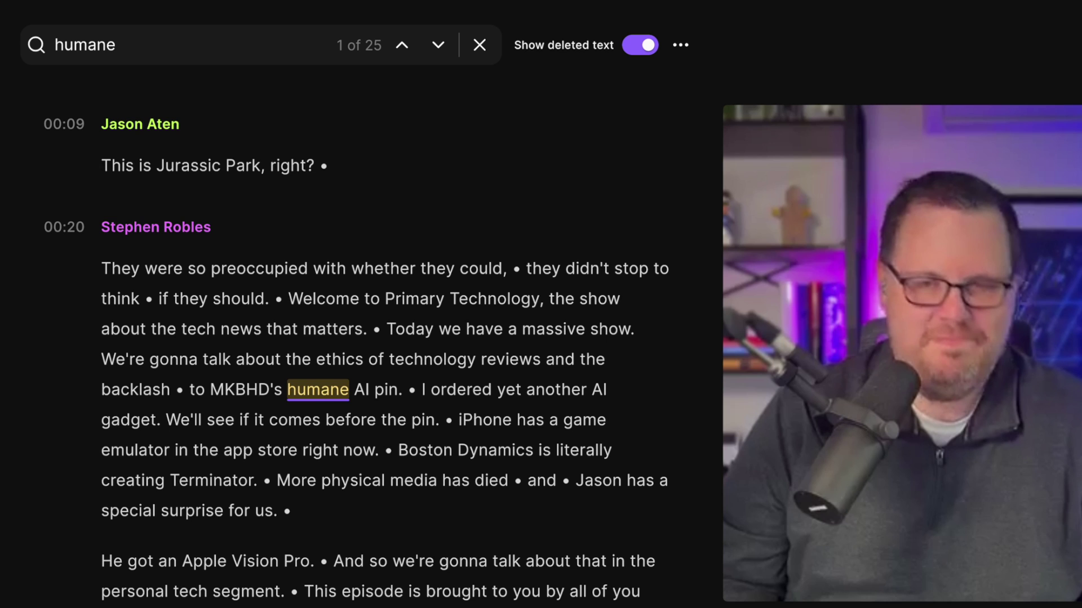
click(438, 45)
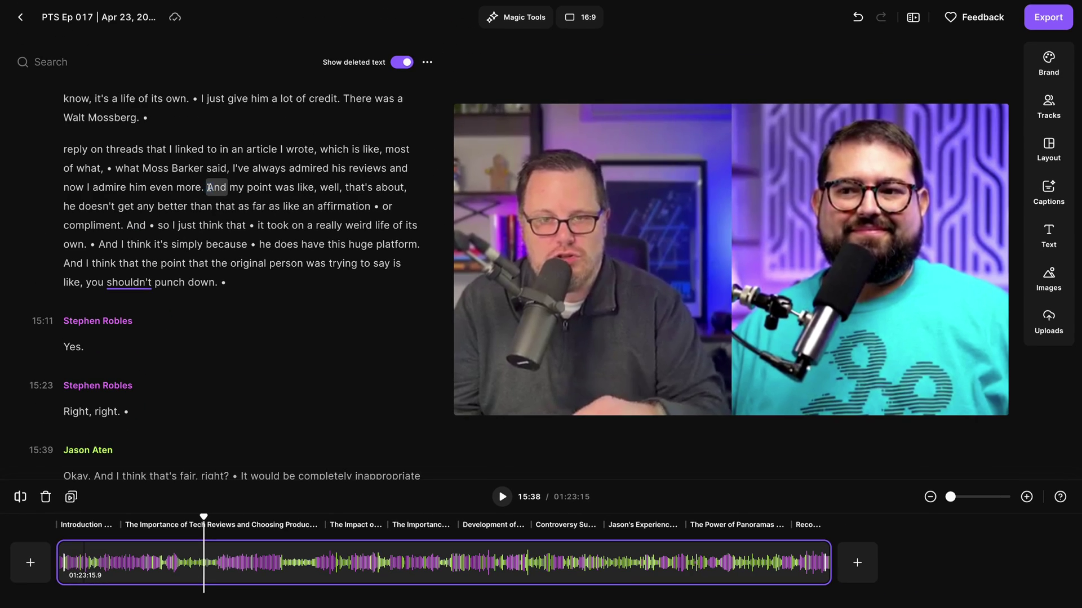
click(209, 187)
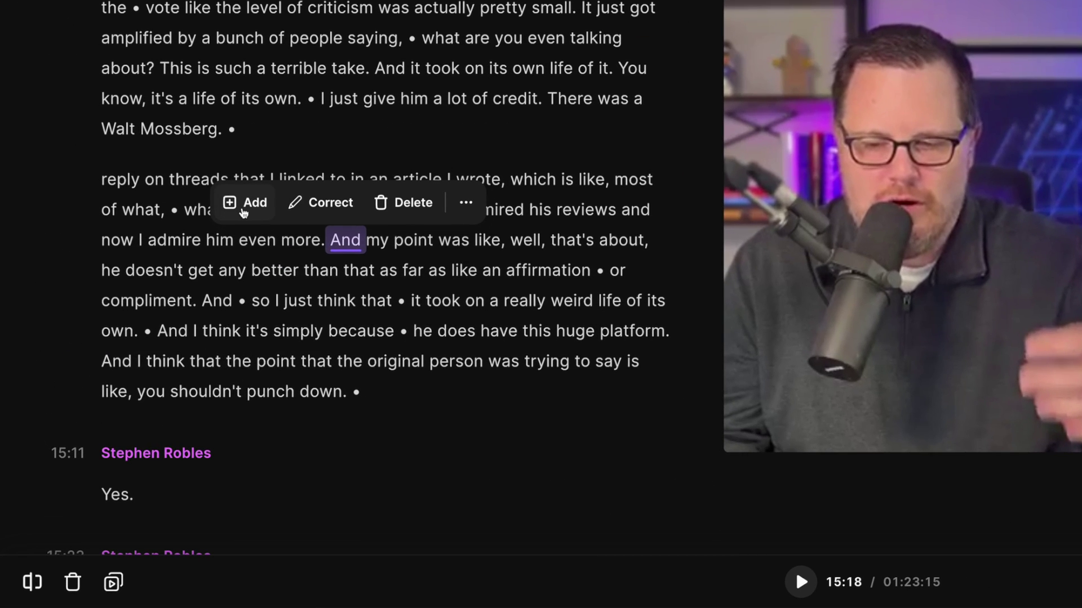
click(239, 208)
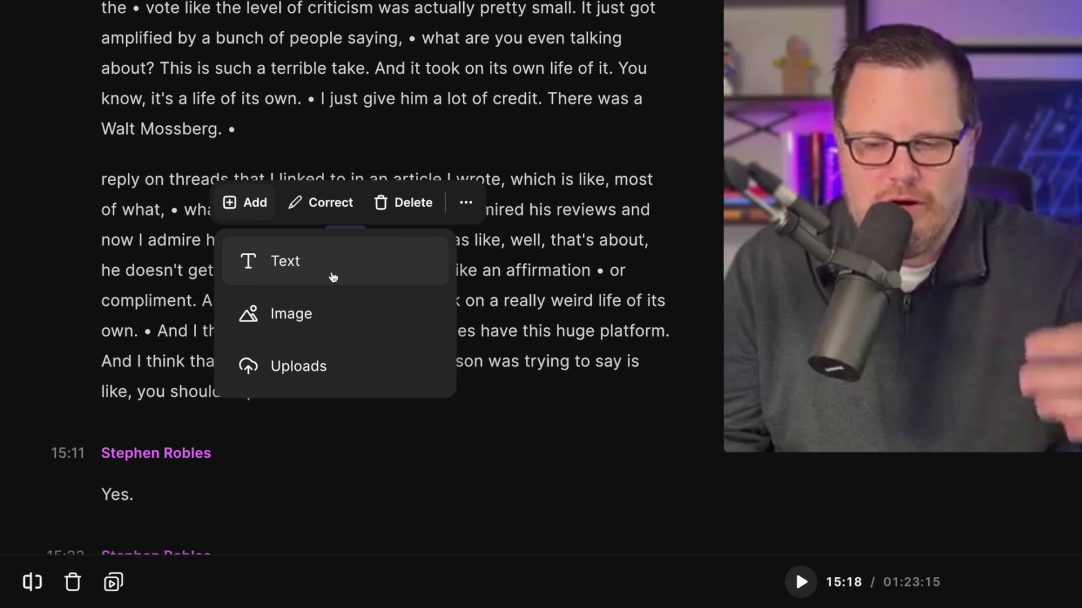
scroll(333, 278, down, 2)
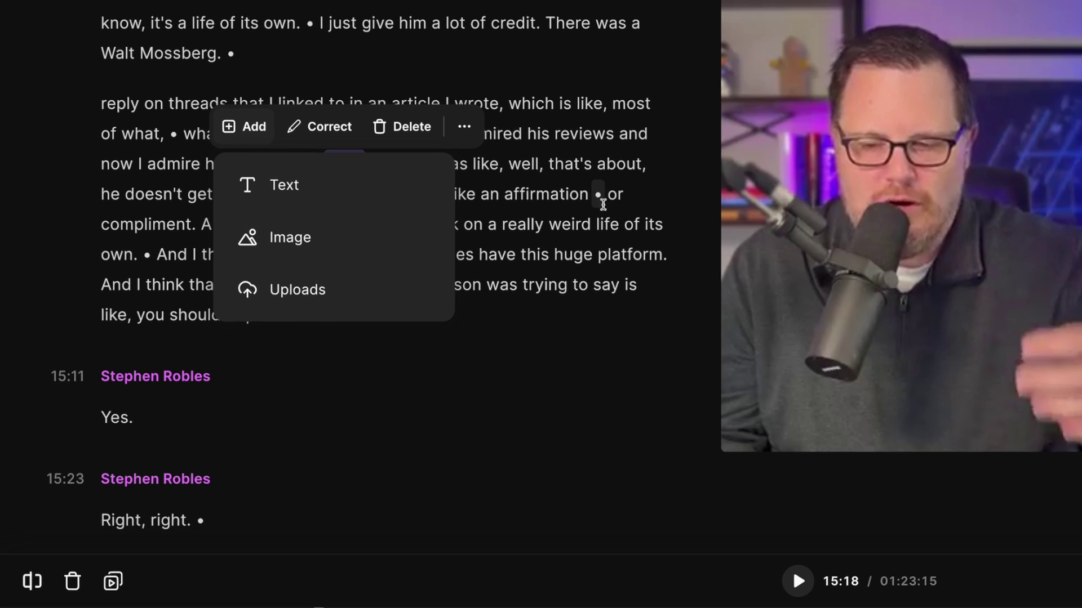
click(600, 193)
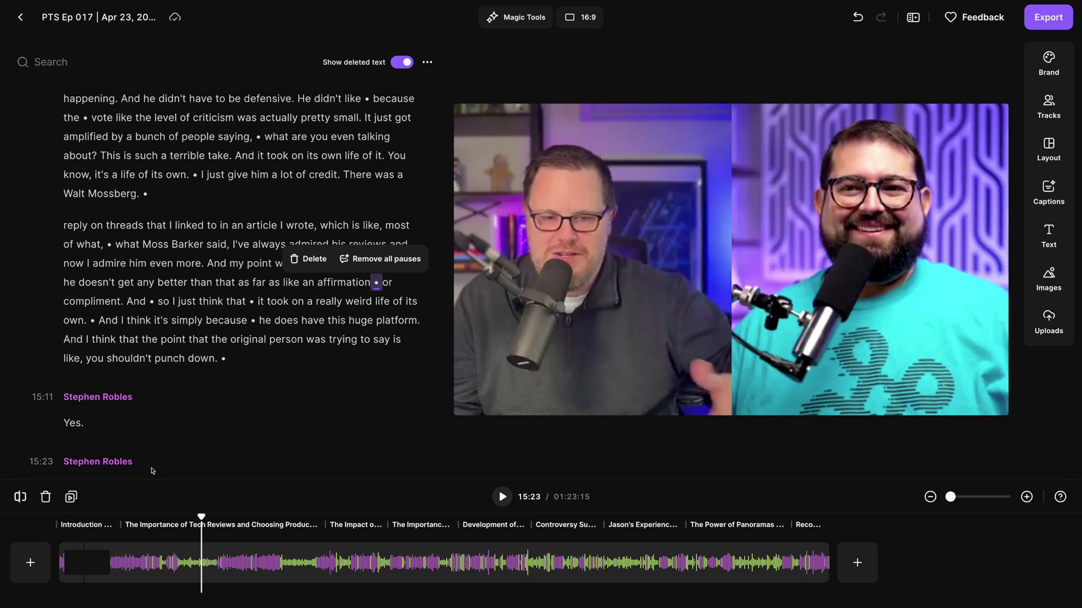
click(29, 564)
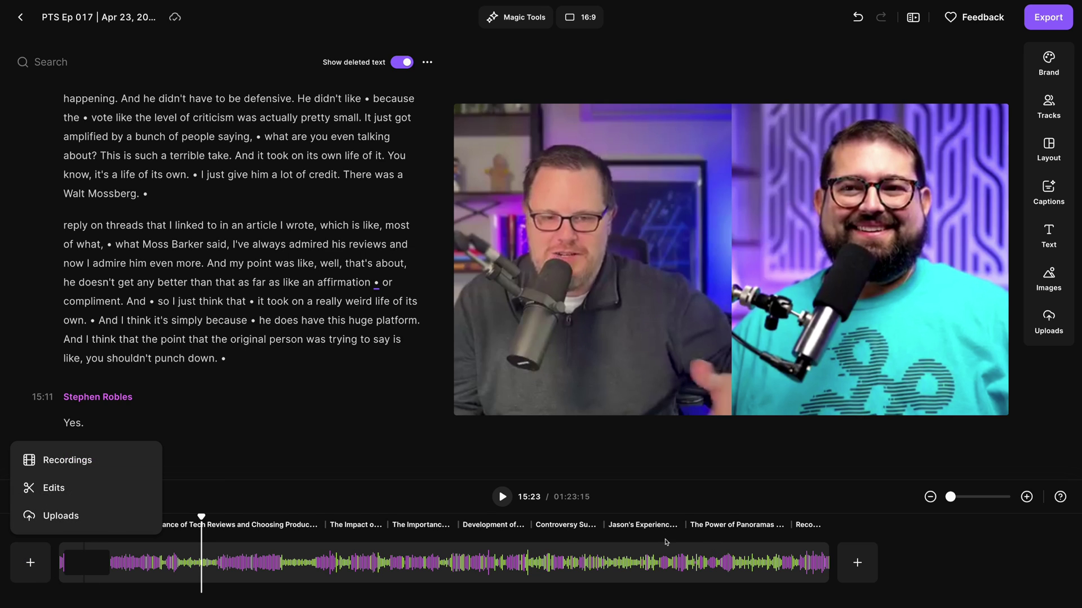
click(67, 459)
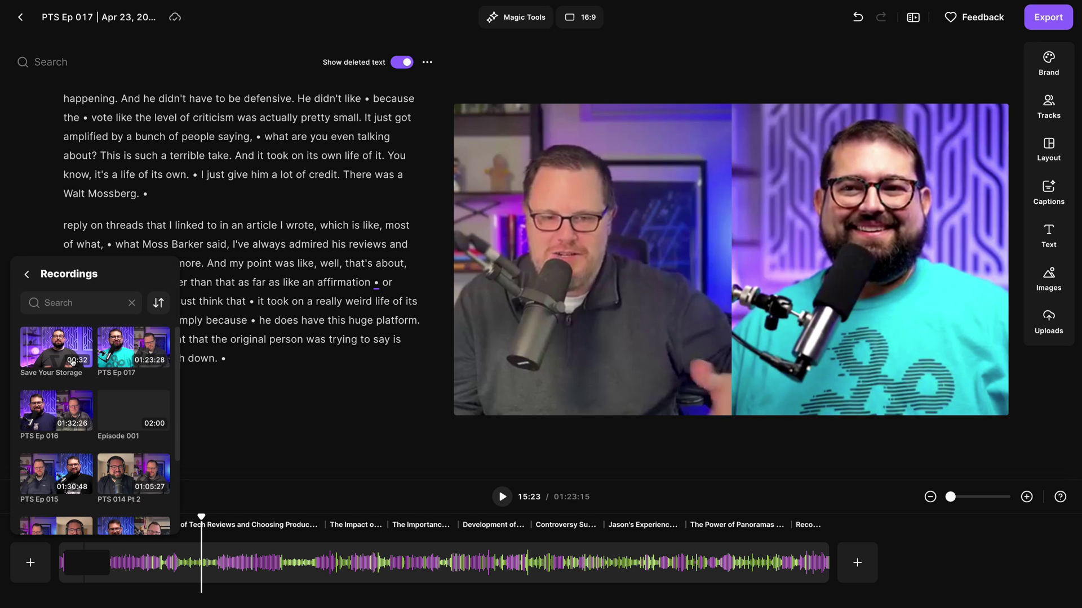
click(28, 275)
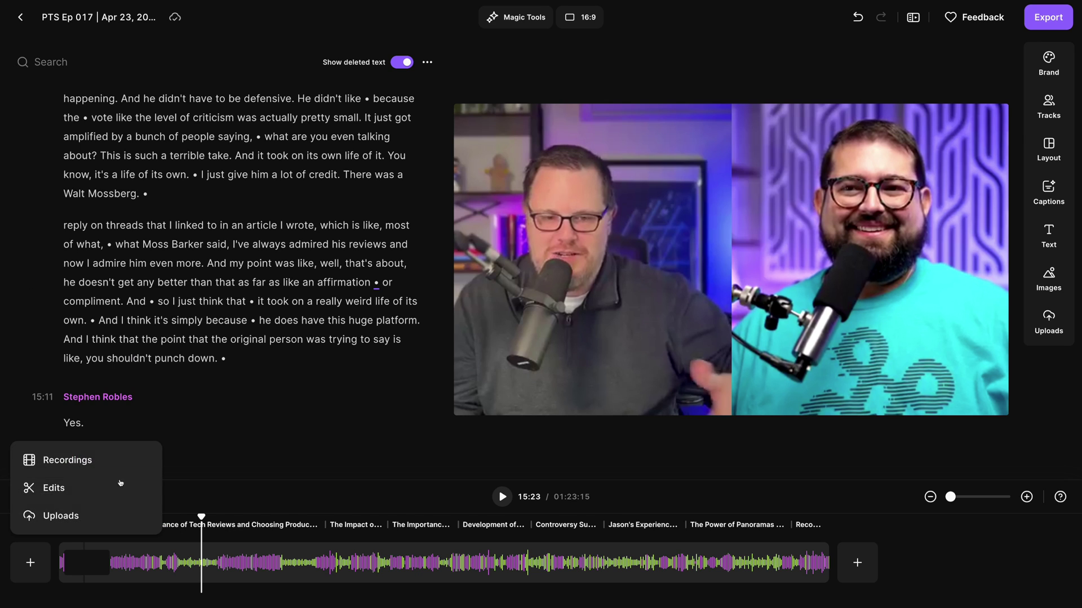
click(57, 515)
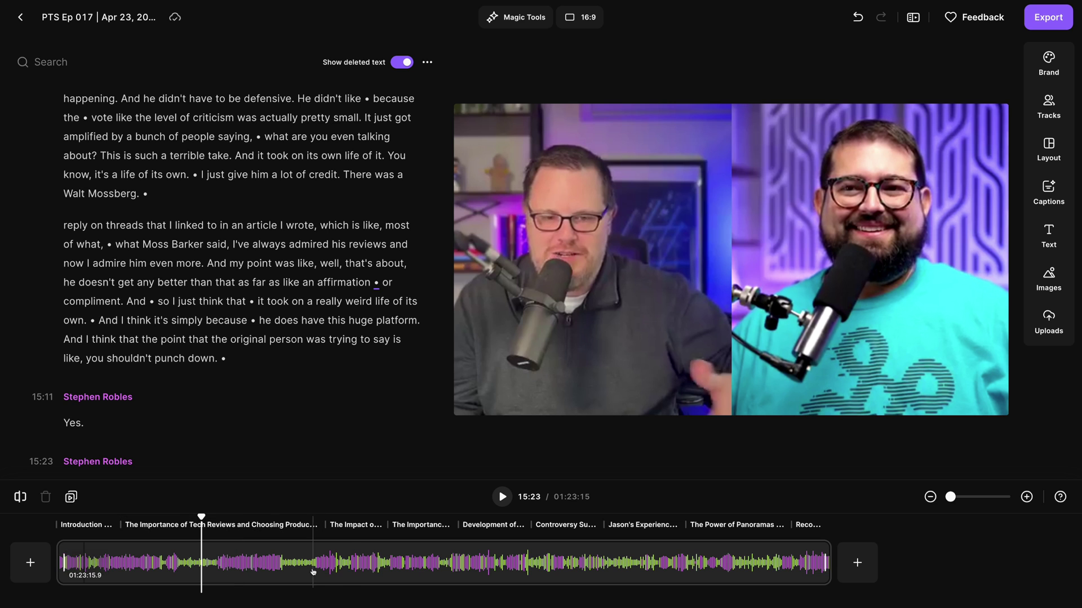
Step: Apply the Fast pace from Magic Tools' Set pace, removing 68 pauses
click(516, 18)
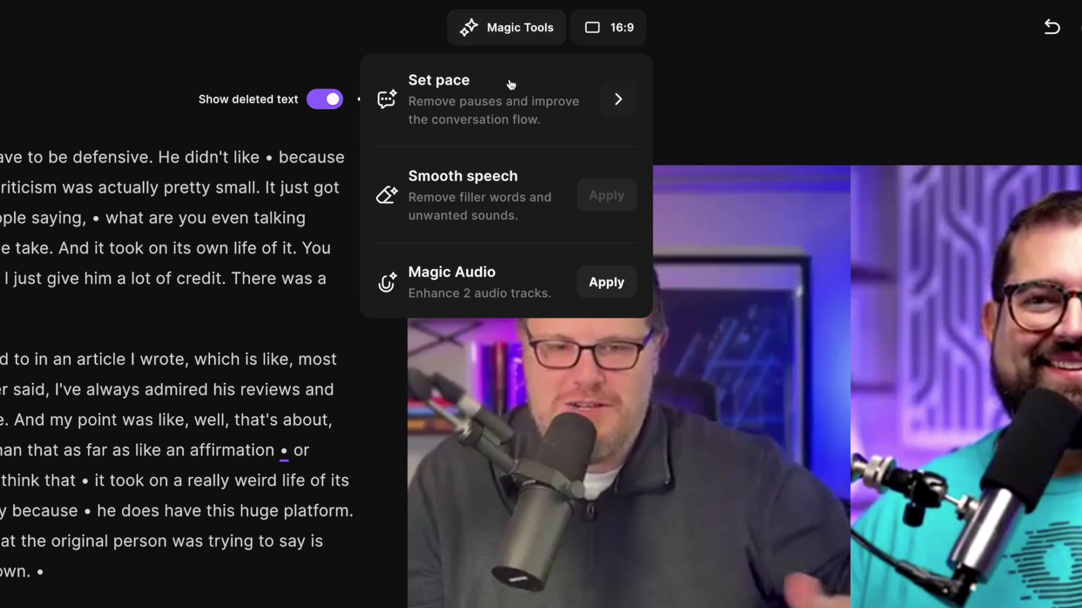
click(618, 100)
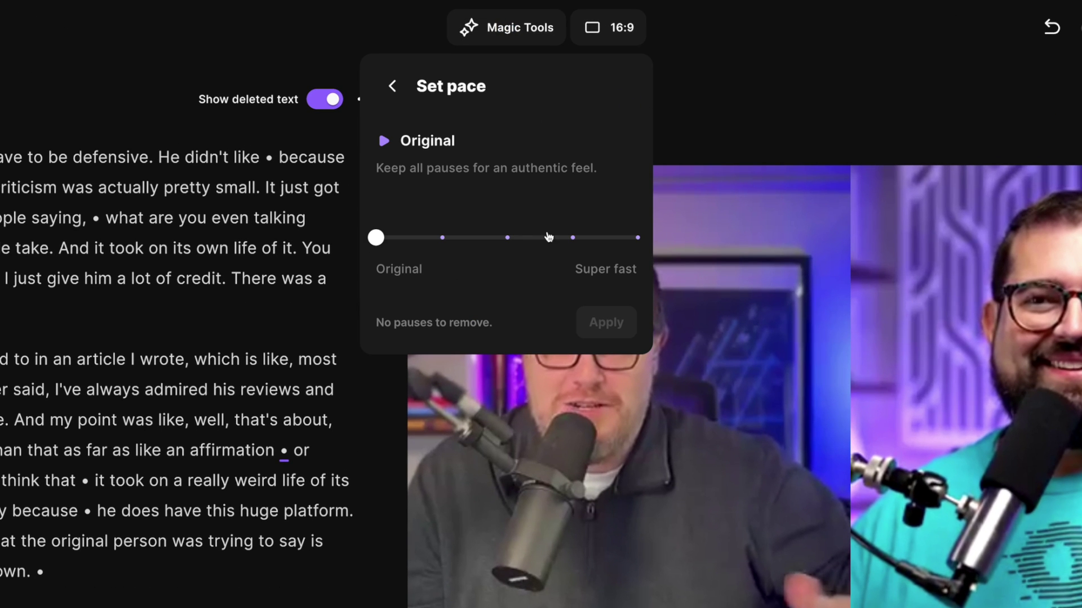
click(508, 238)
click(573, 237)
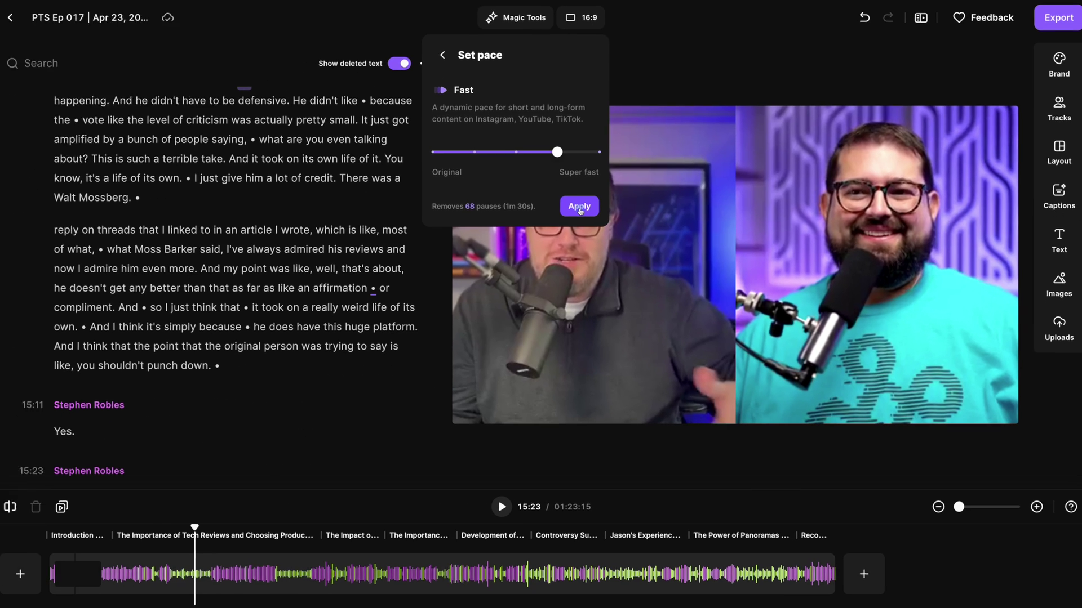
click(606, 323)
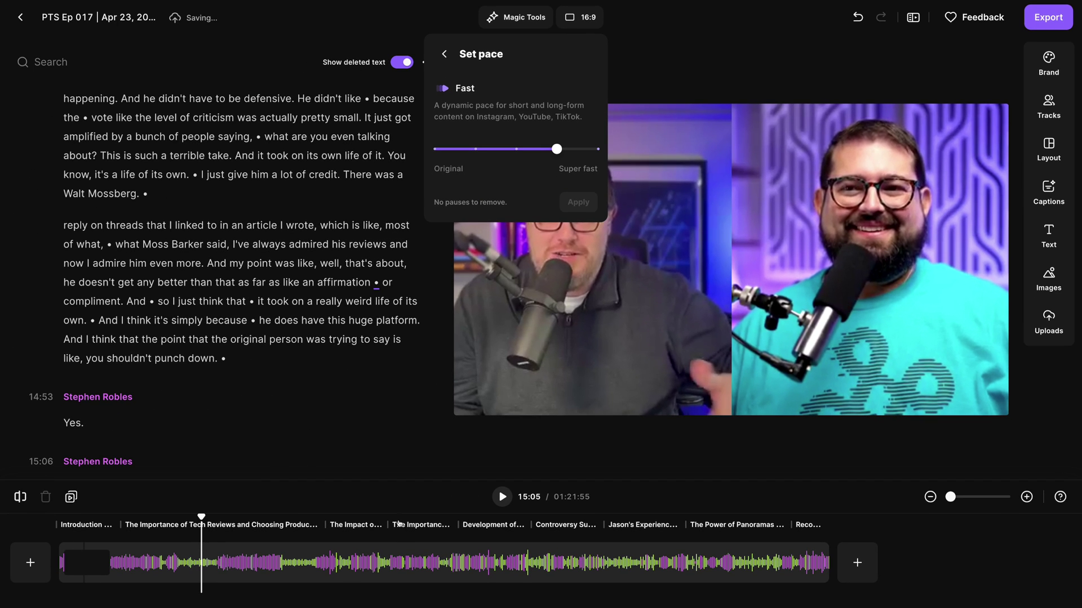
Step: Zoom into the timeline and trim the short gap near 16:00
click(1026, 497)
click(1027, 497)
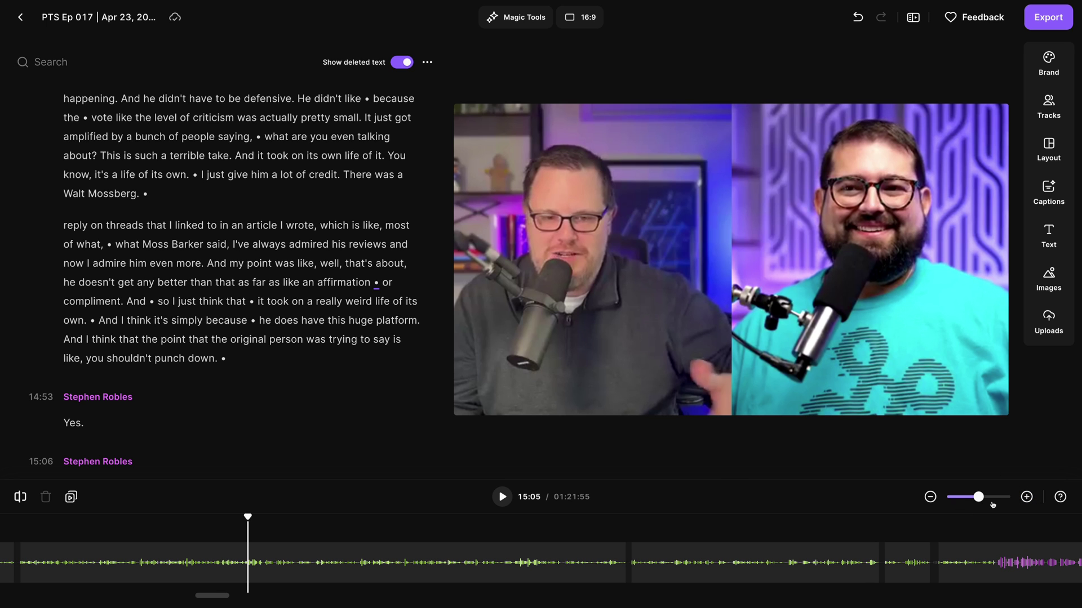
click(826, 570)
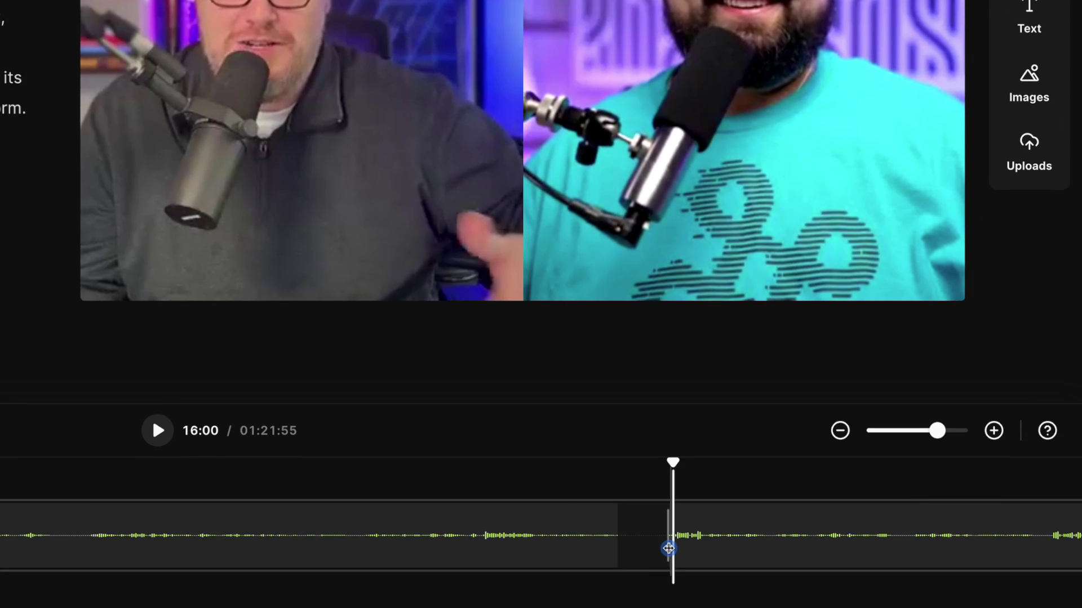
drag(669, 549, 548, 549)
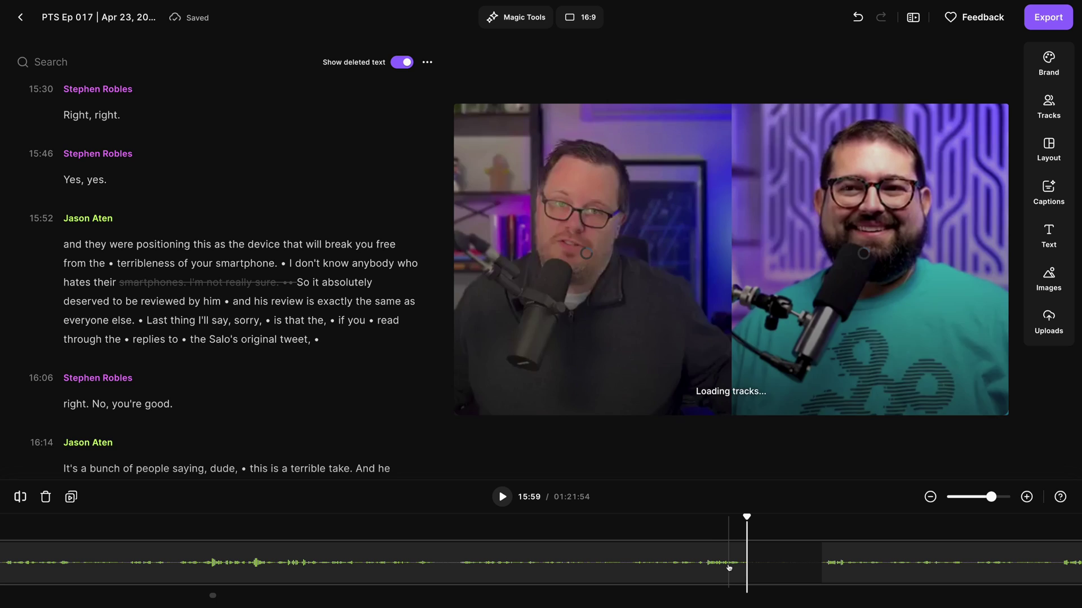
Step: Change the aspect ratio to 16:9 landscape
click(587, 21)
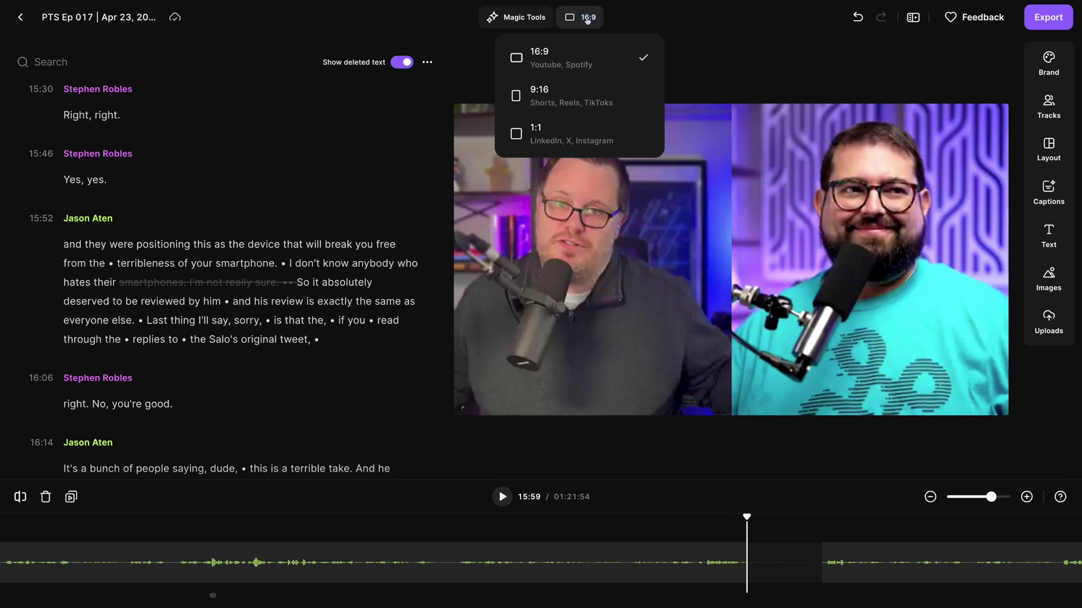
click(568, 102)
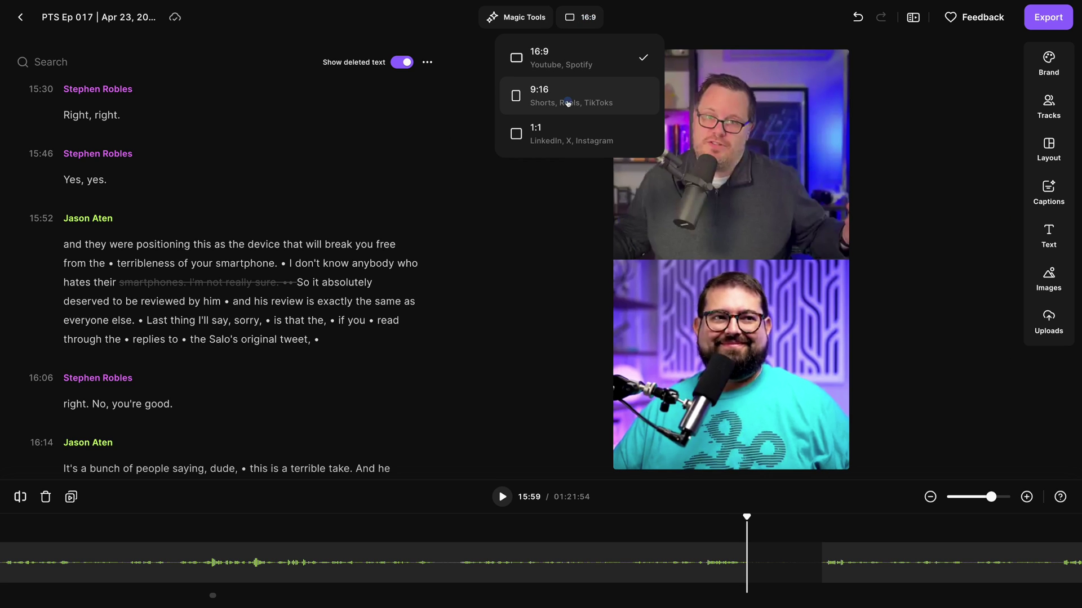
click(583, 25)
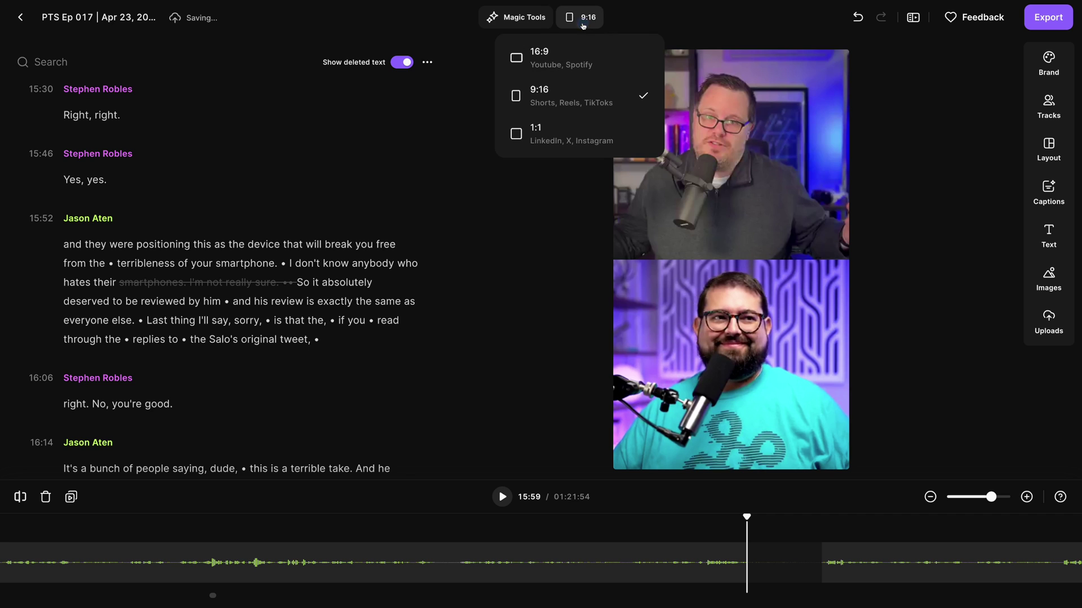
click(582, 56)
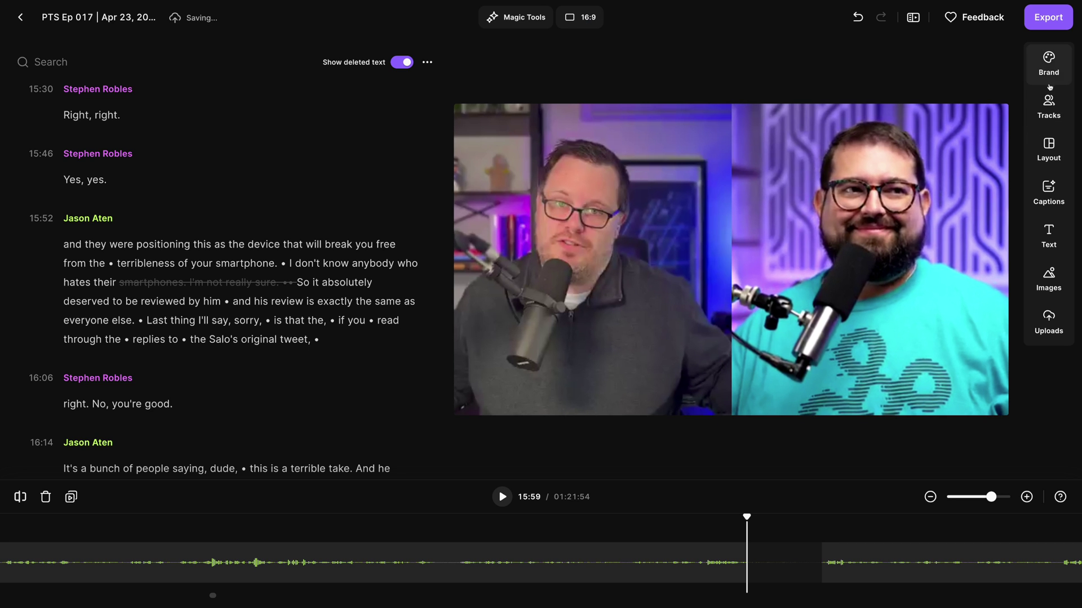
Step: Add spacing and rounded corners to the speaker videos in the layout
click(1048, 107)
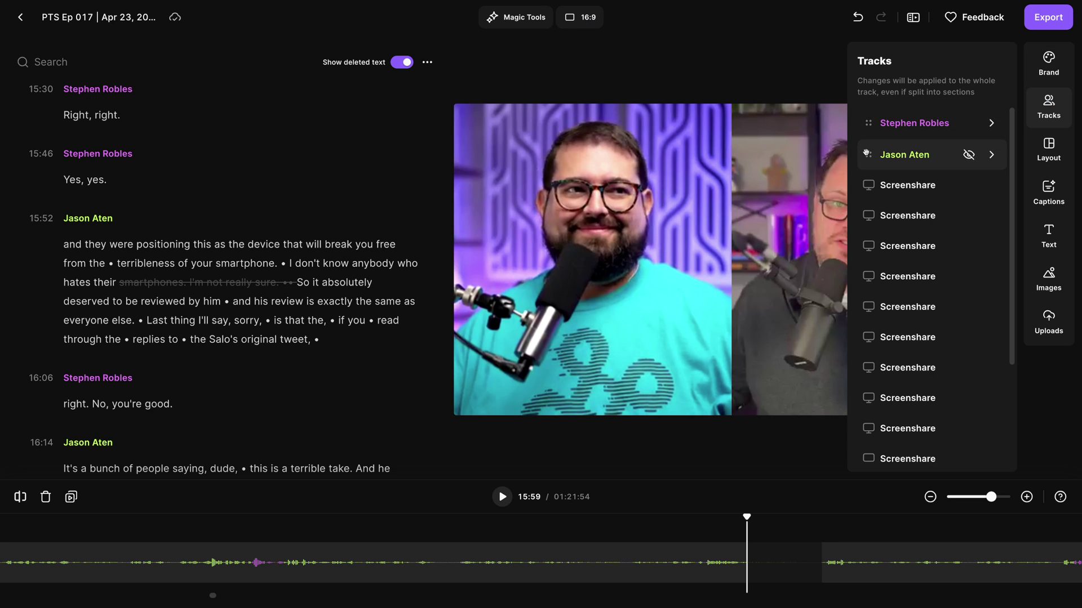
click(1046, 150)
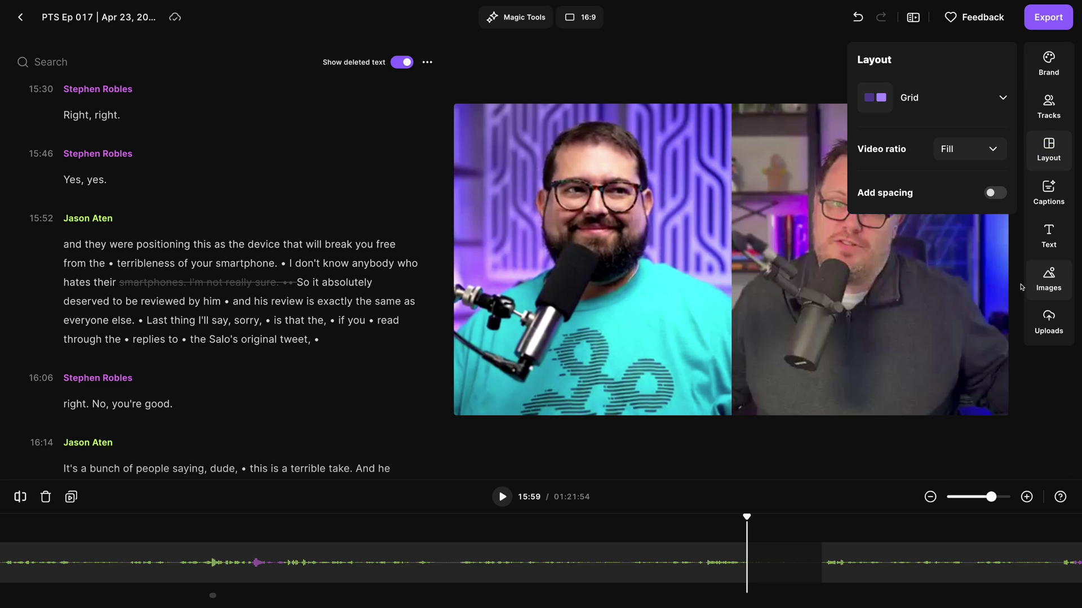
click(994, 193)
click(995, 238)
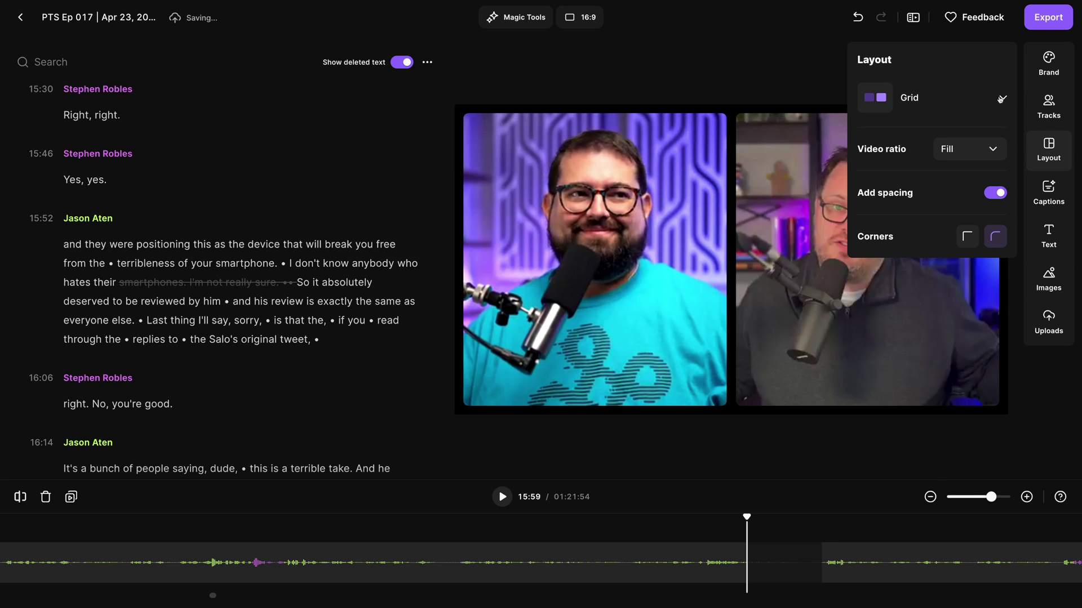
Step: Add a brand background behind the speaker videos
click(1049, 63)
click(983, 138)
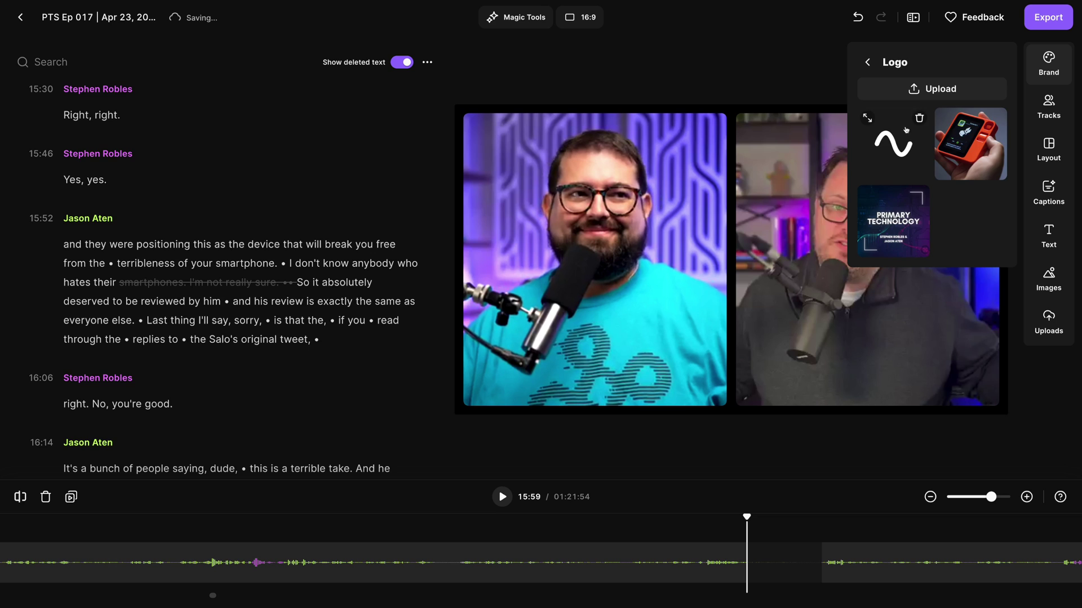
click(867, 63)
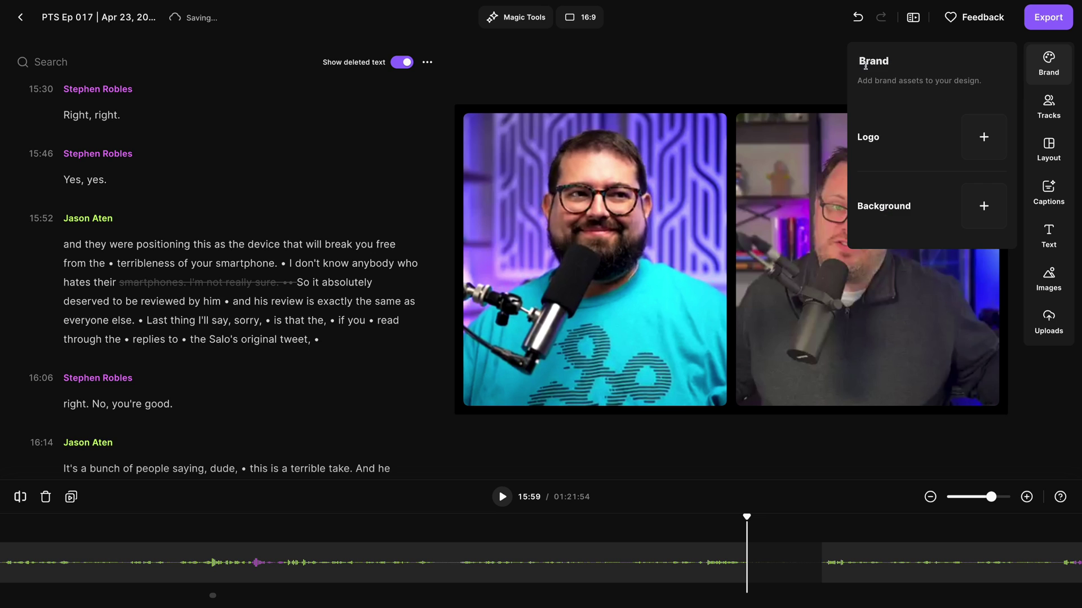
click(891, 274)
click(1048, 191)
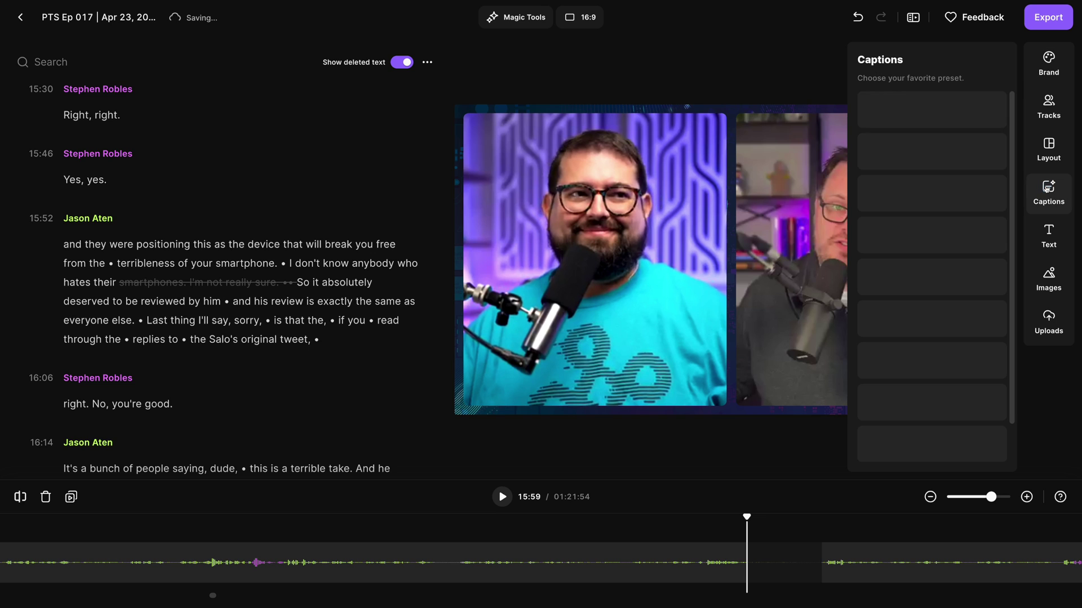
Step: Apply the purple highlight caption preset with Boxed word animation and preview it
click(948, 404)
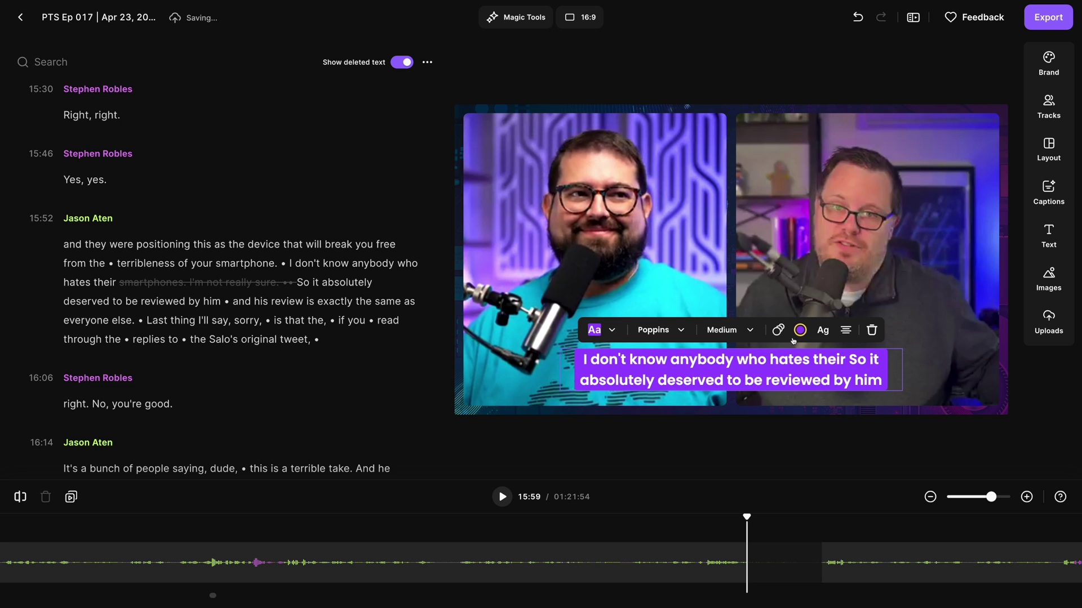
click(778, 330)
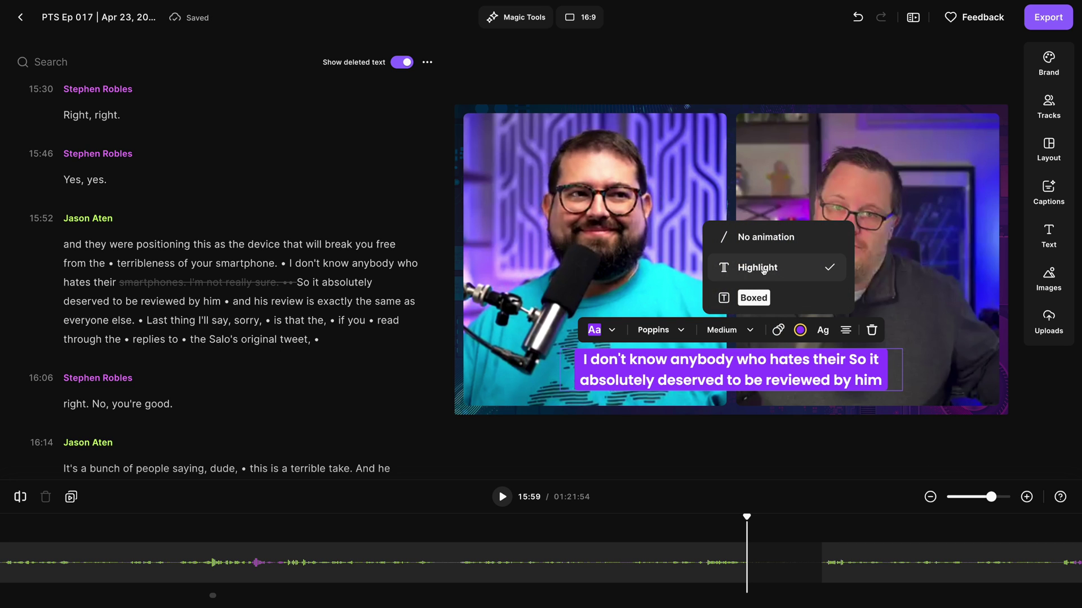
click(761, 297)
key(space)
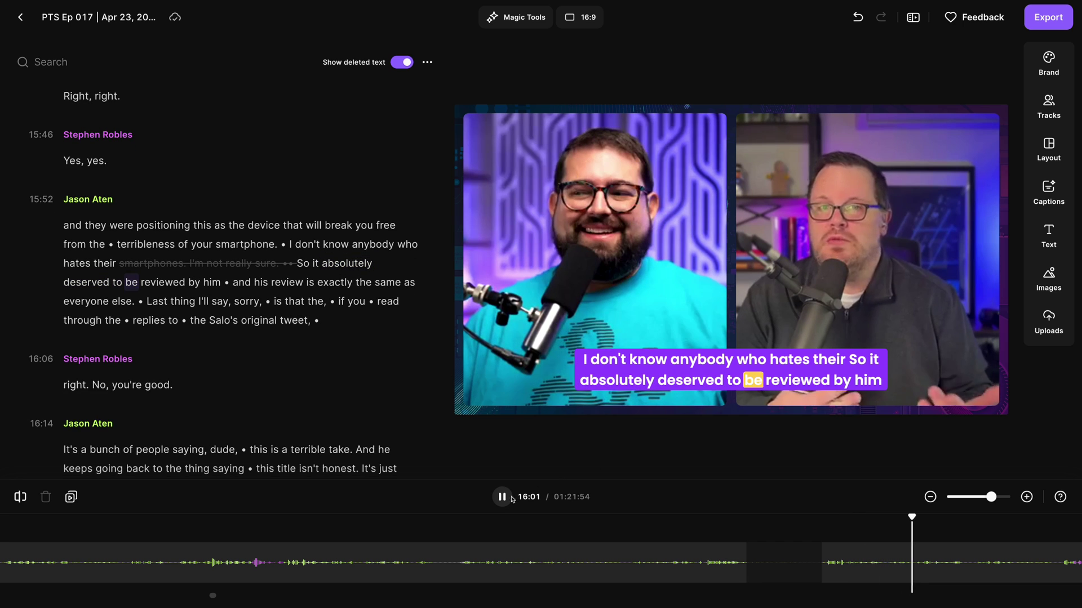
key(space)
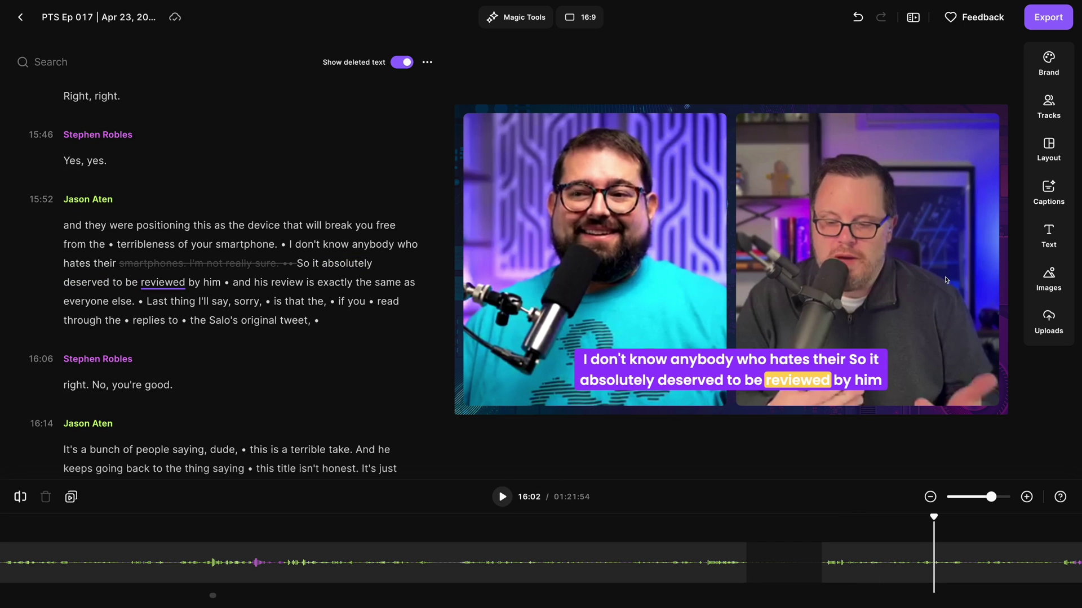
Step: Overlay the uploaded WWDC24 image and shrink it over the video
click(1049, 277)
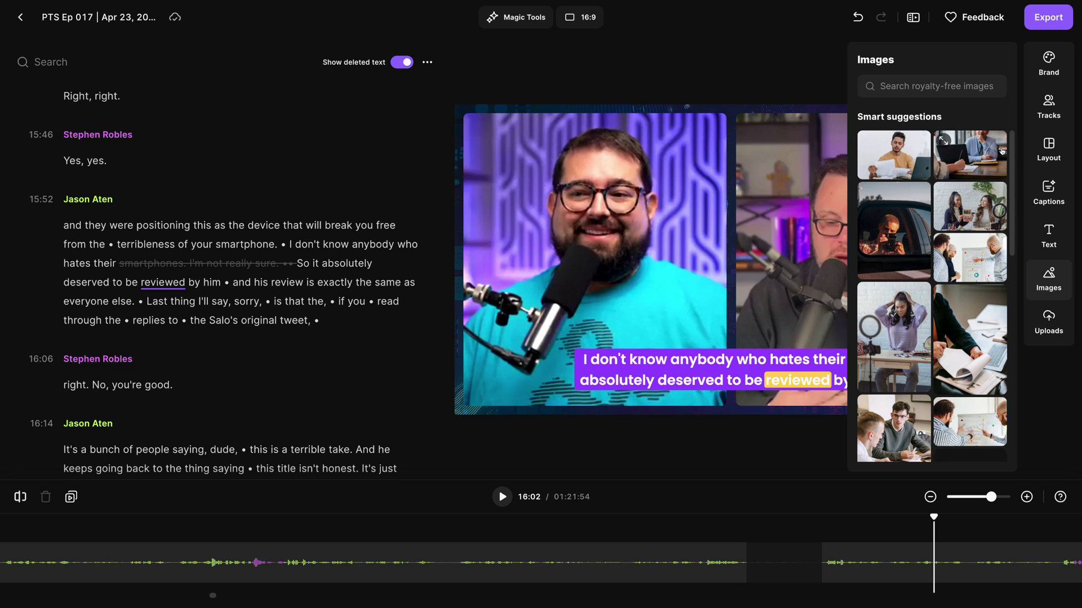
click(1050, 316)
mouse_move(971, 201)
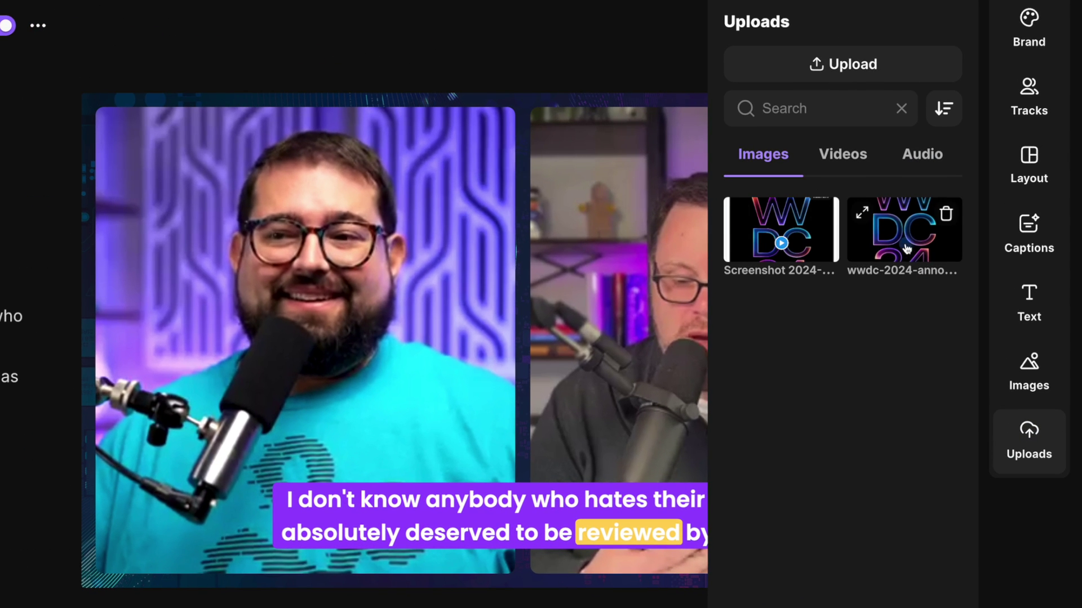
key(Escape)
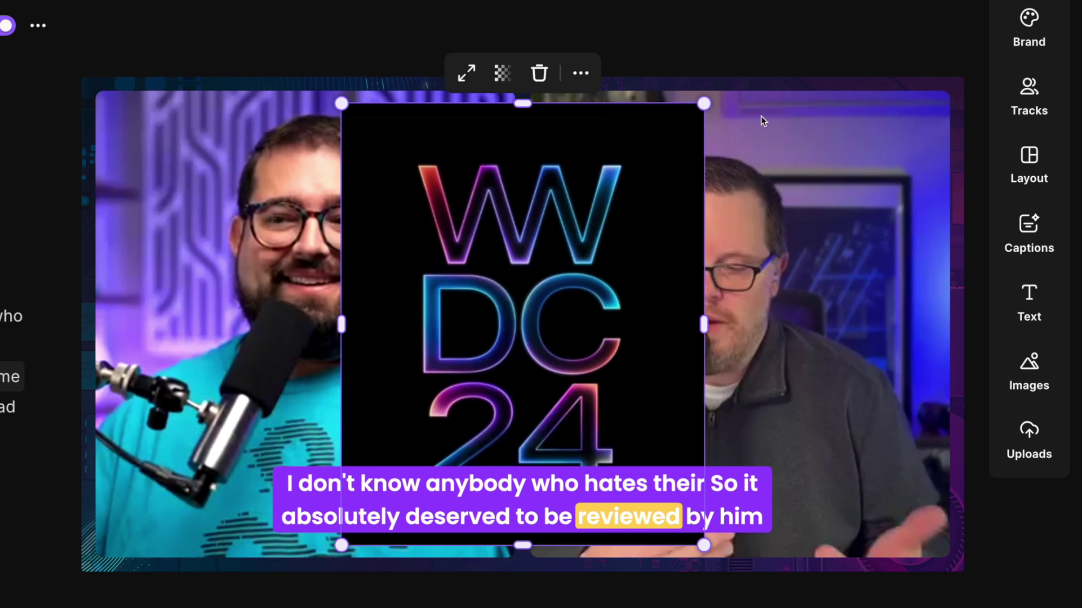
drag(712, 105, 527, 319)
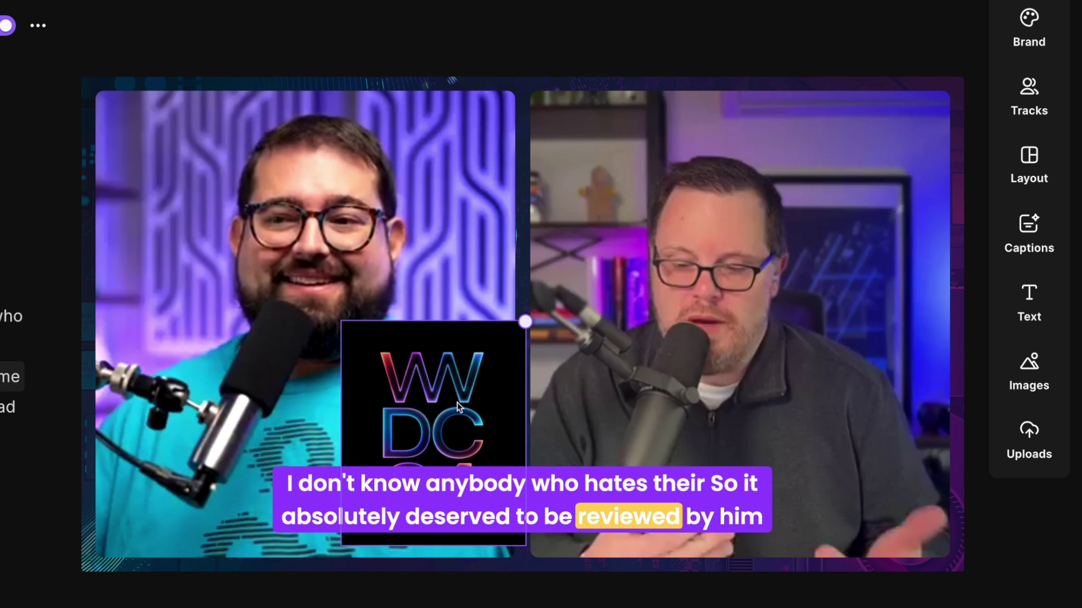
Step: Add a speaker name label from the text styles
click(1028, 303)
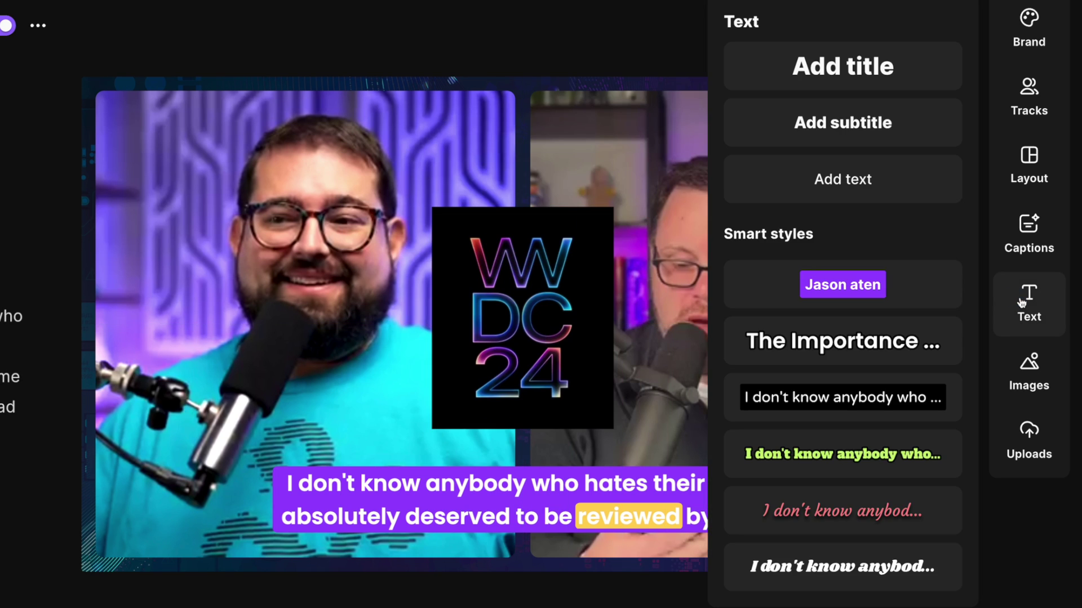
click(834, 298)
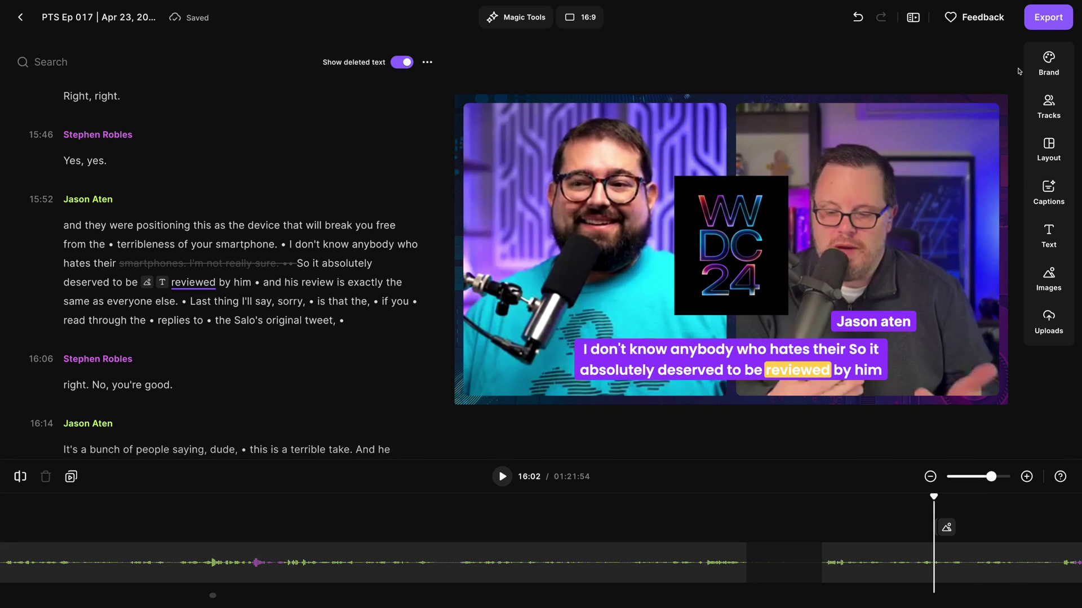
click(1049, 18)
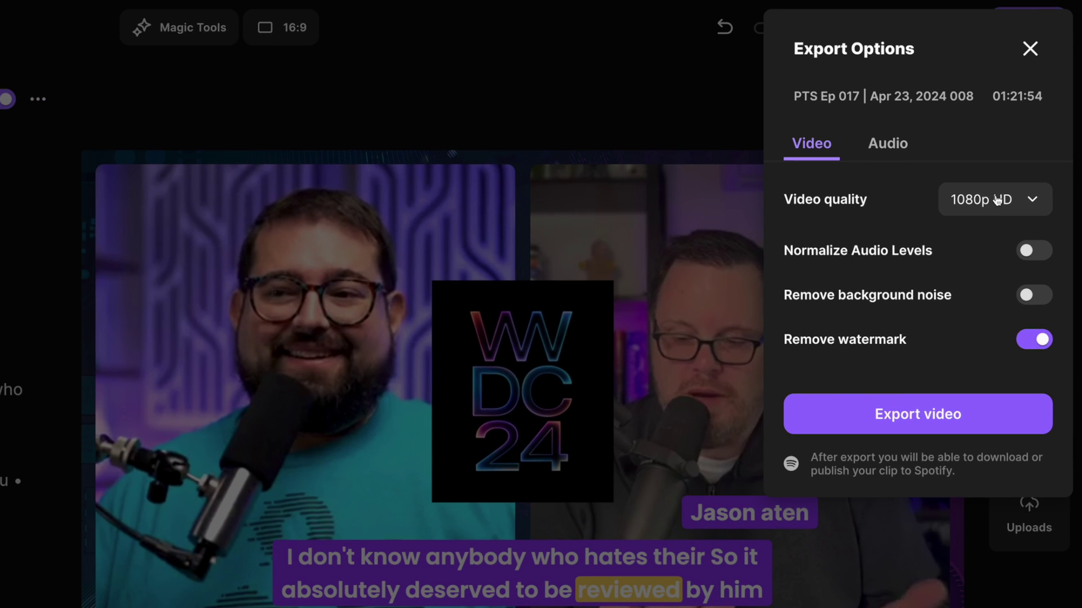
Step: Set the video export quality to 2160p 4K with Normalize Audio Levels enabled
click(996, 200)
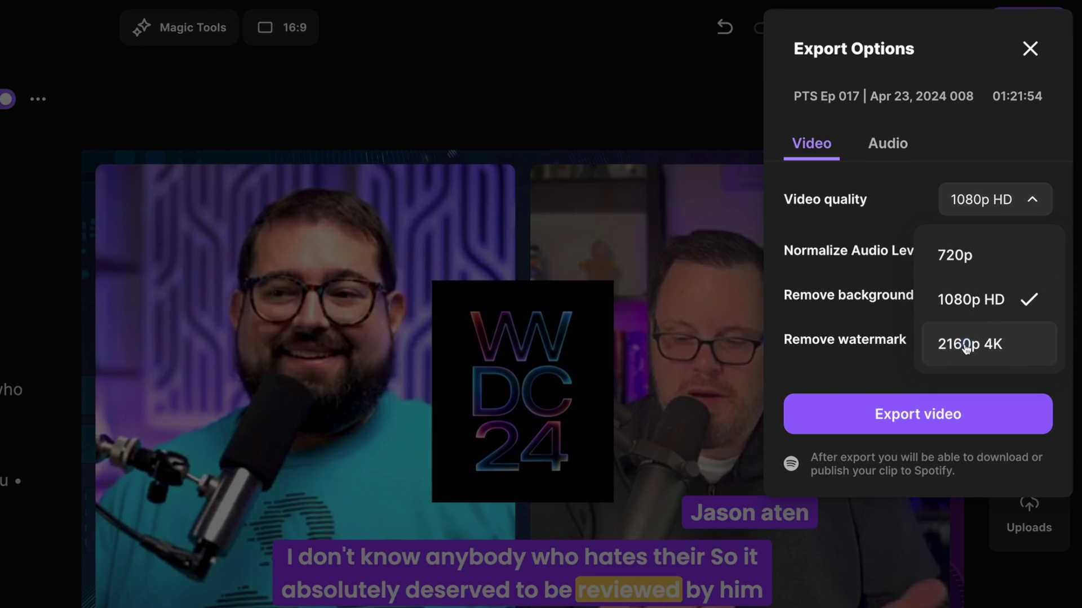
click(965, 345)
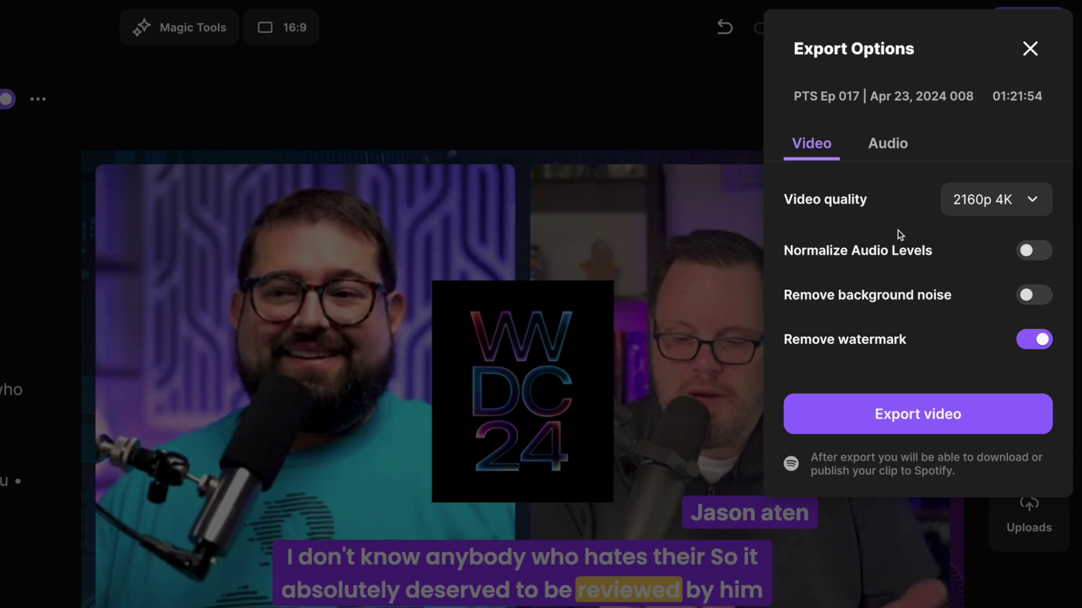
click(1042, 253)
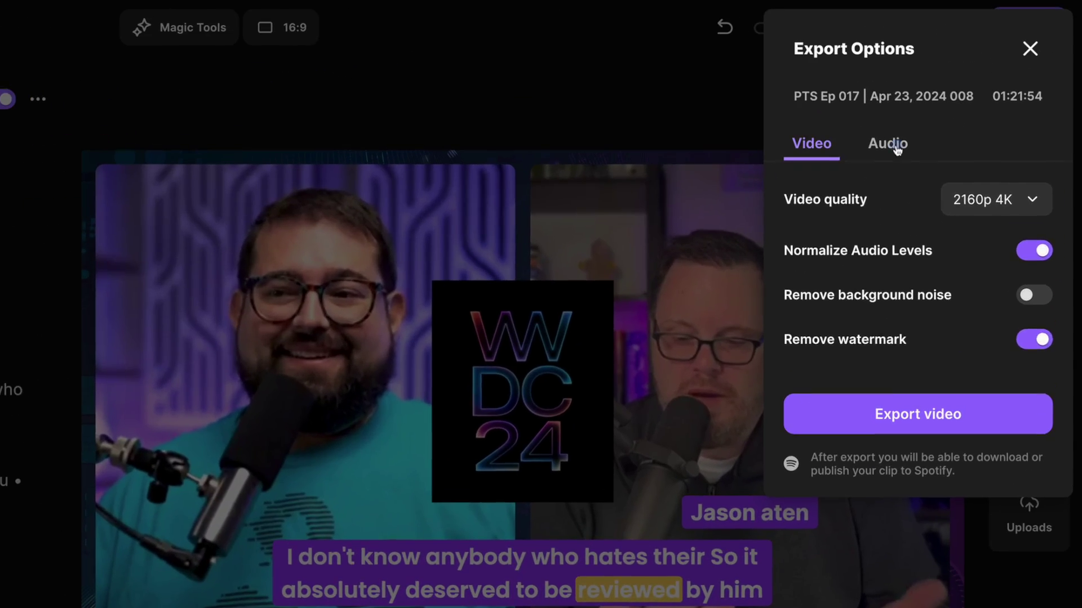
Step: Set the audio export format to MP3 with Normalize Audio Levels turned on
click(890, 144)
click(1012, 208)
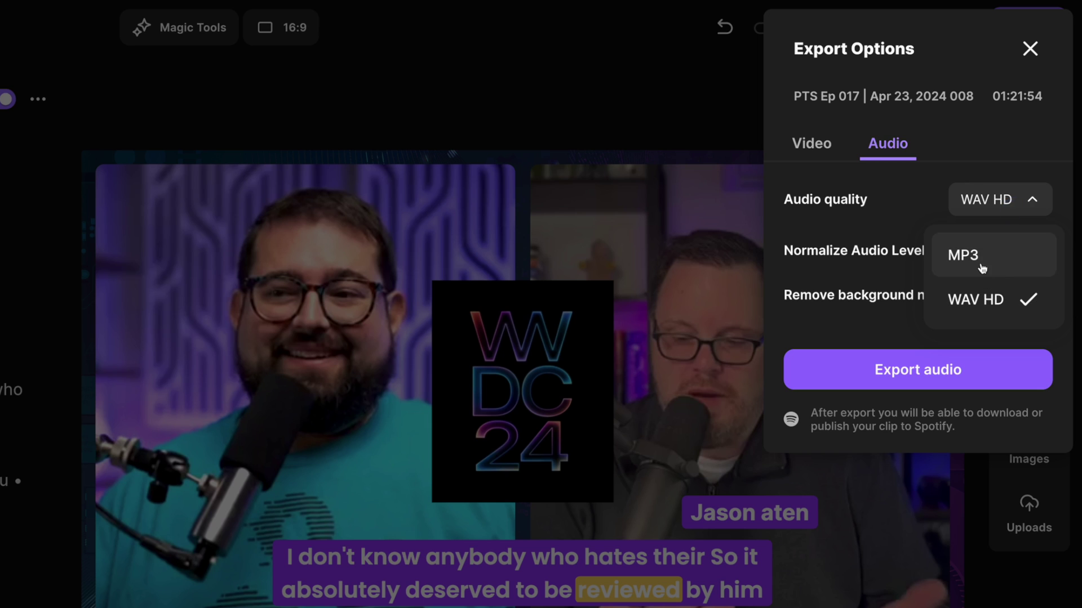
click(986, 256)
click(1028, 251)
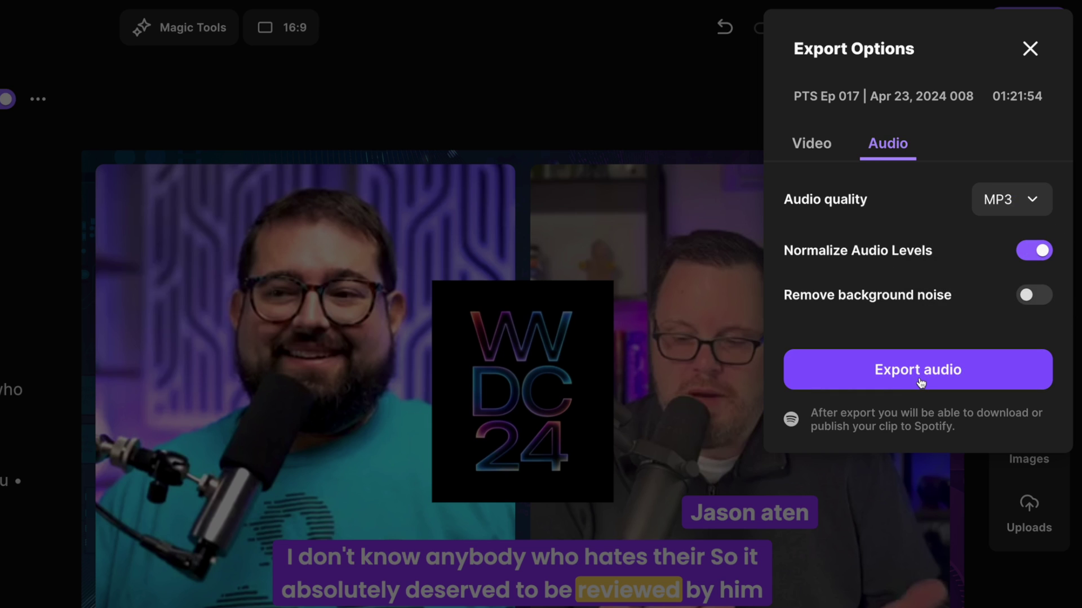